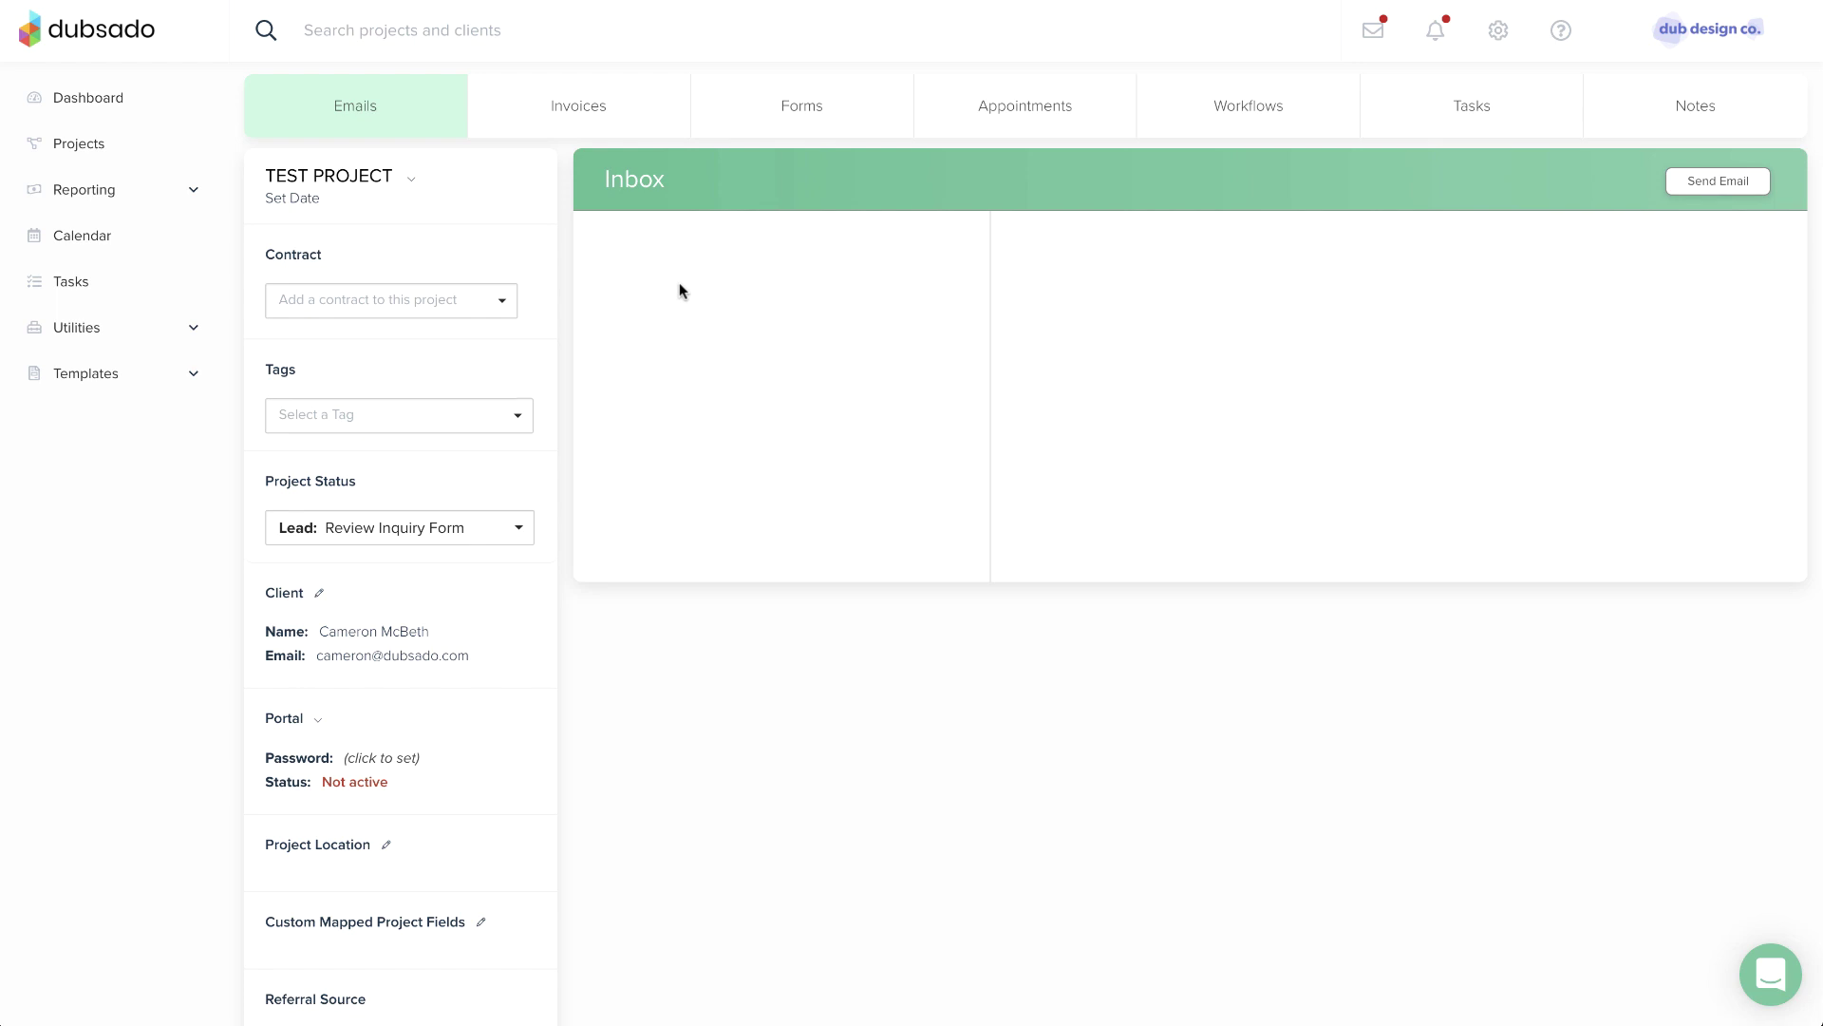
Start a new invoice with a 'Web Design Services' line item described 'The Description goes here!'
left_click(632, 130)
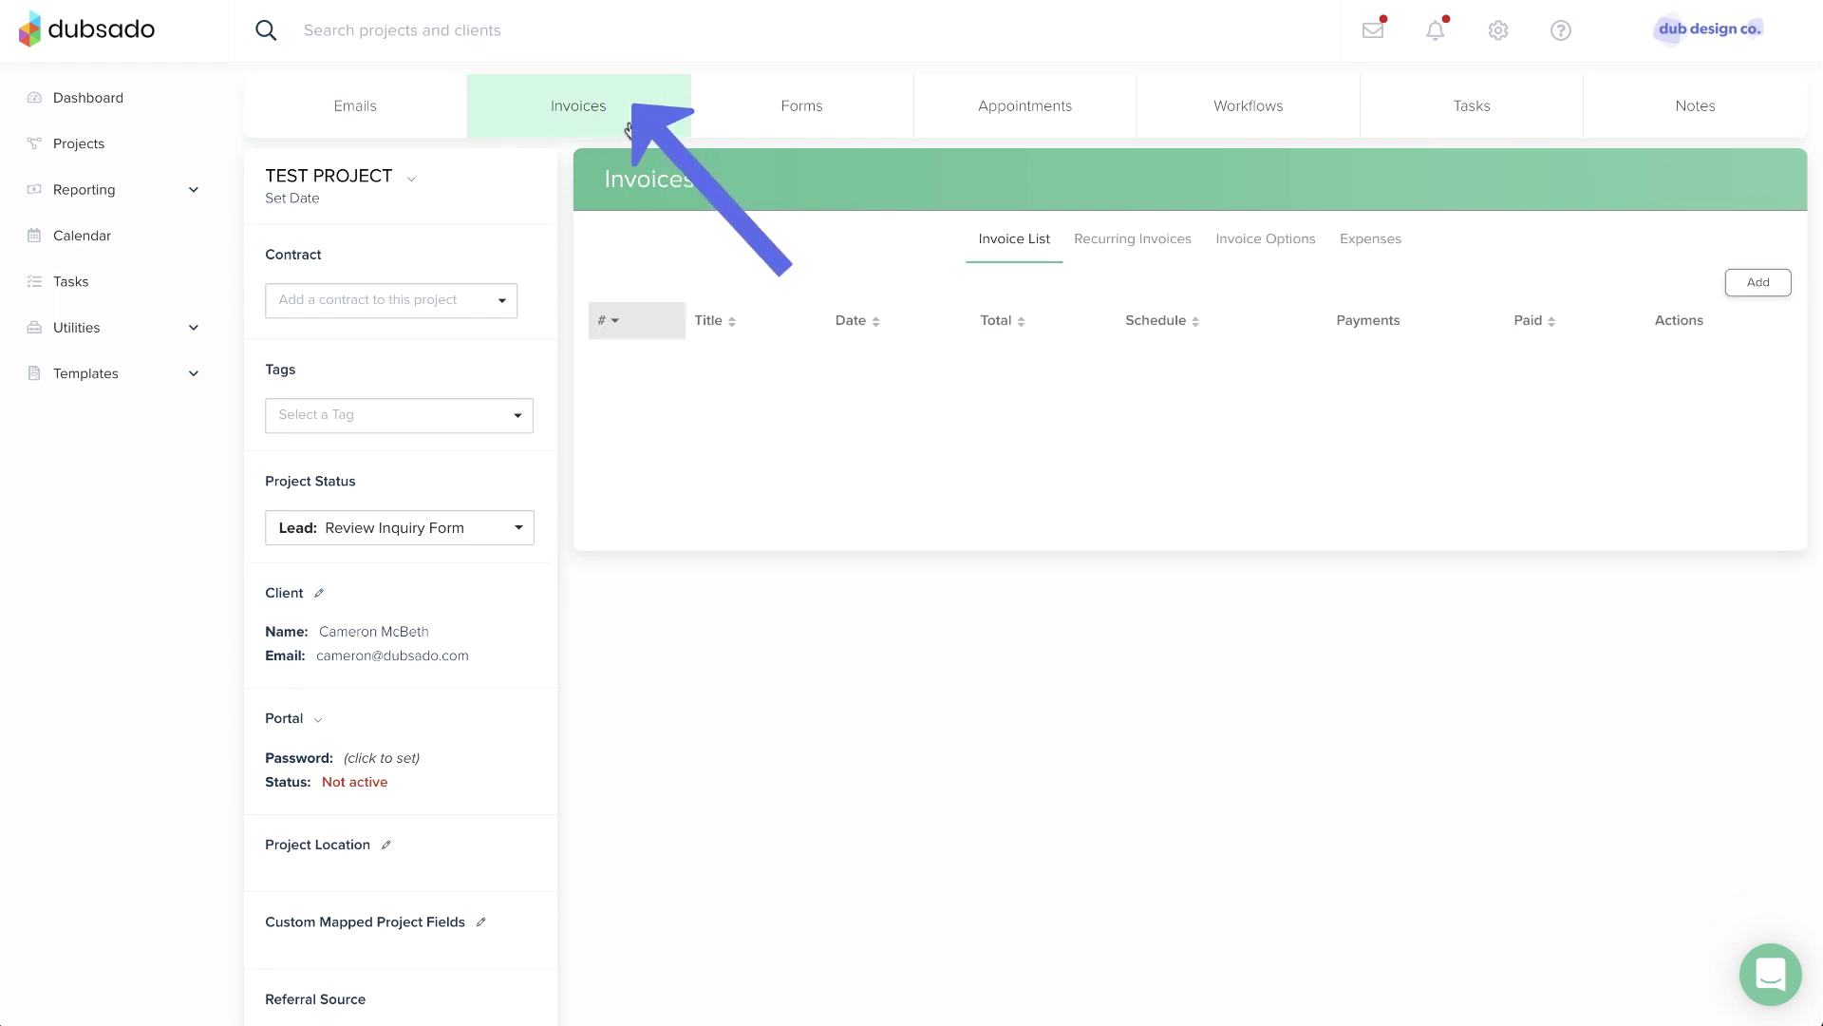
left_click(1743, 285)
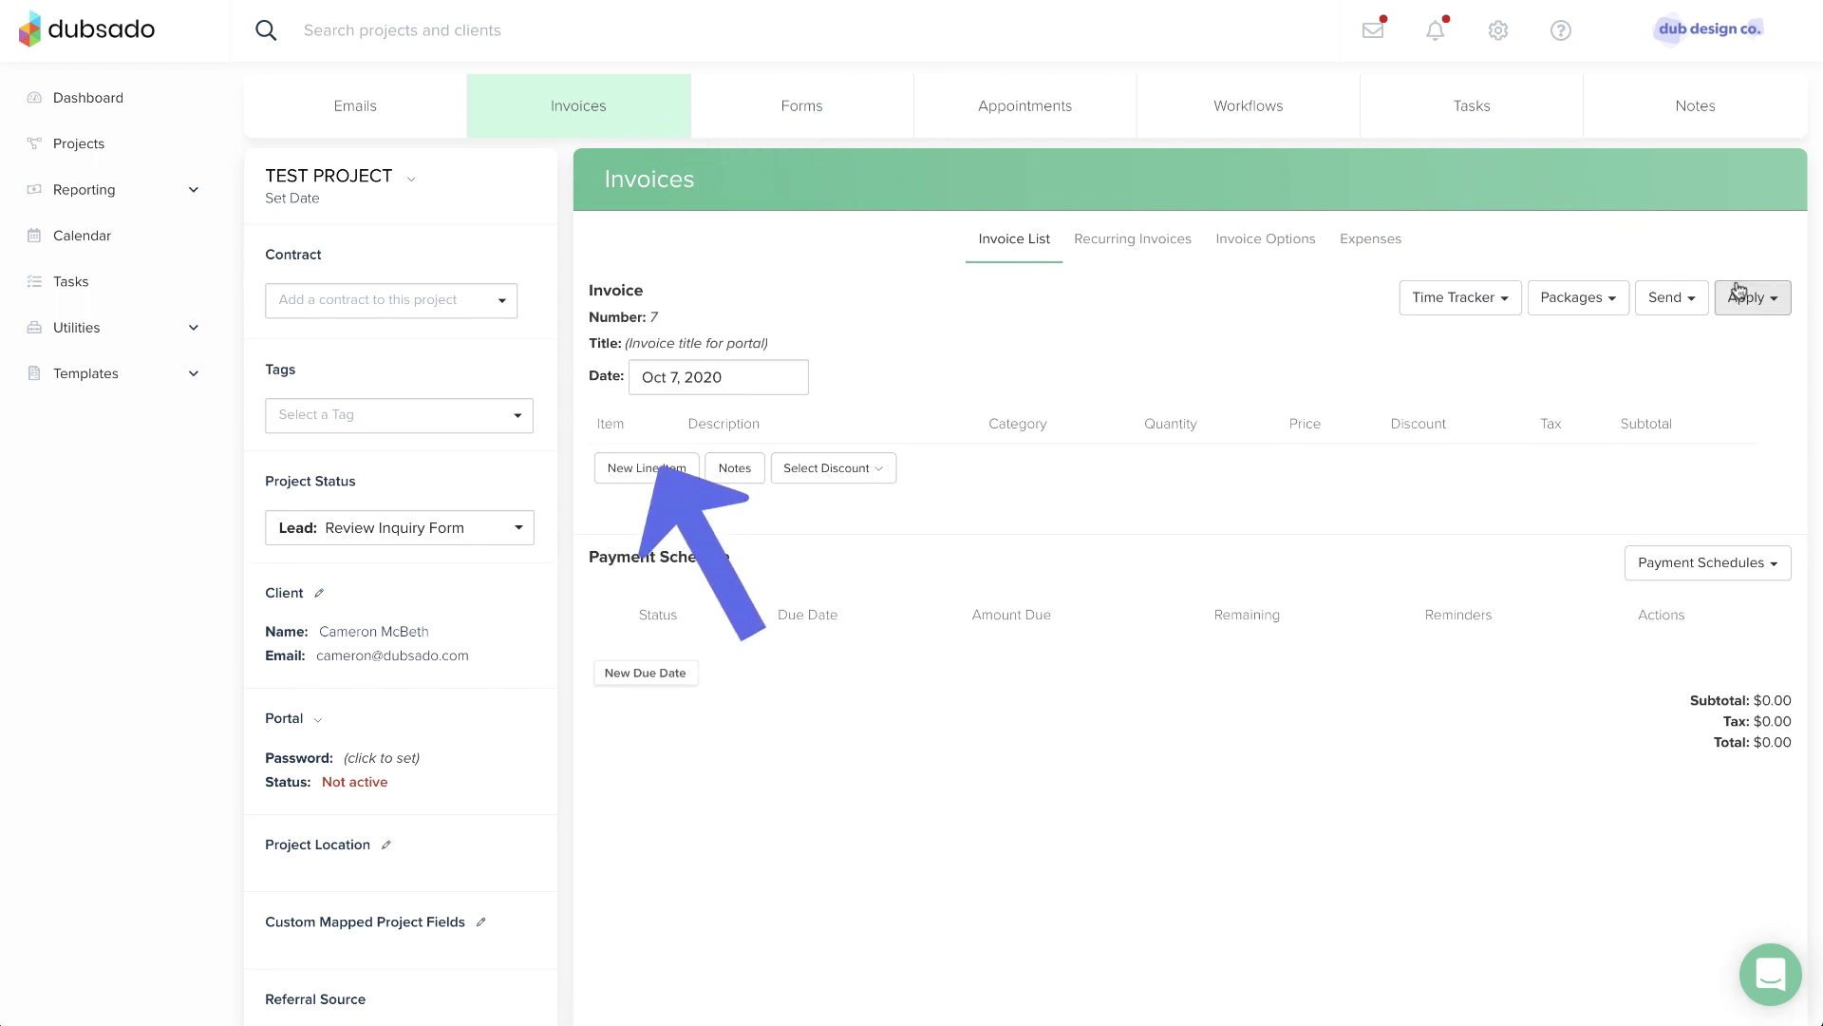
left_click(661, 467)
type("Web Design")
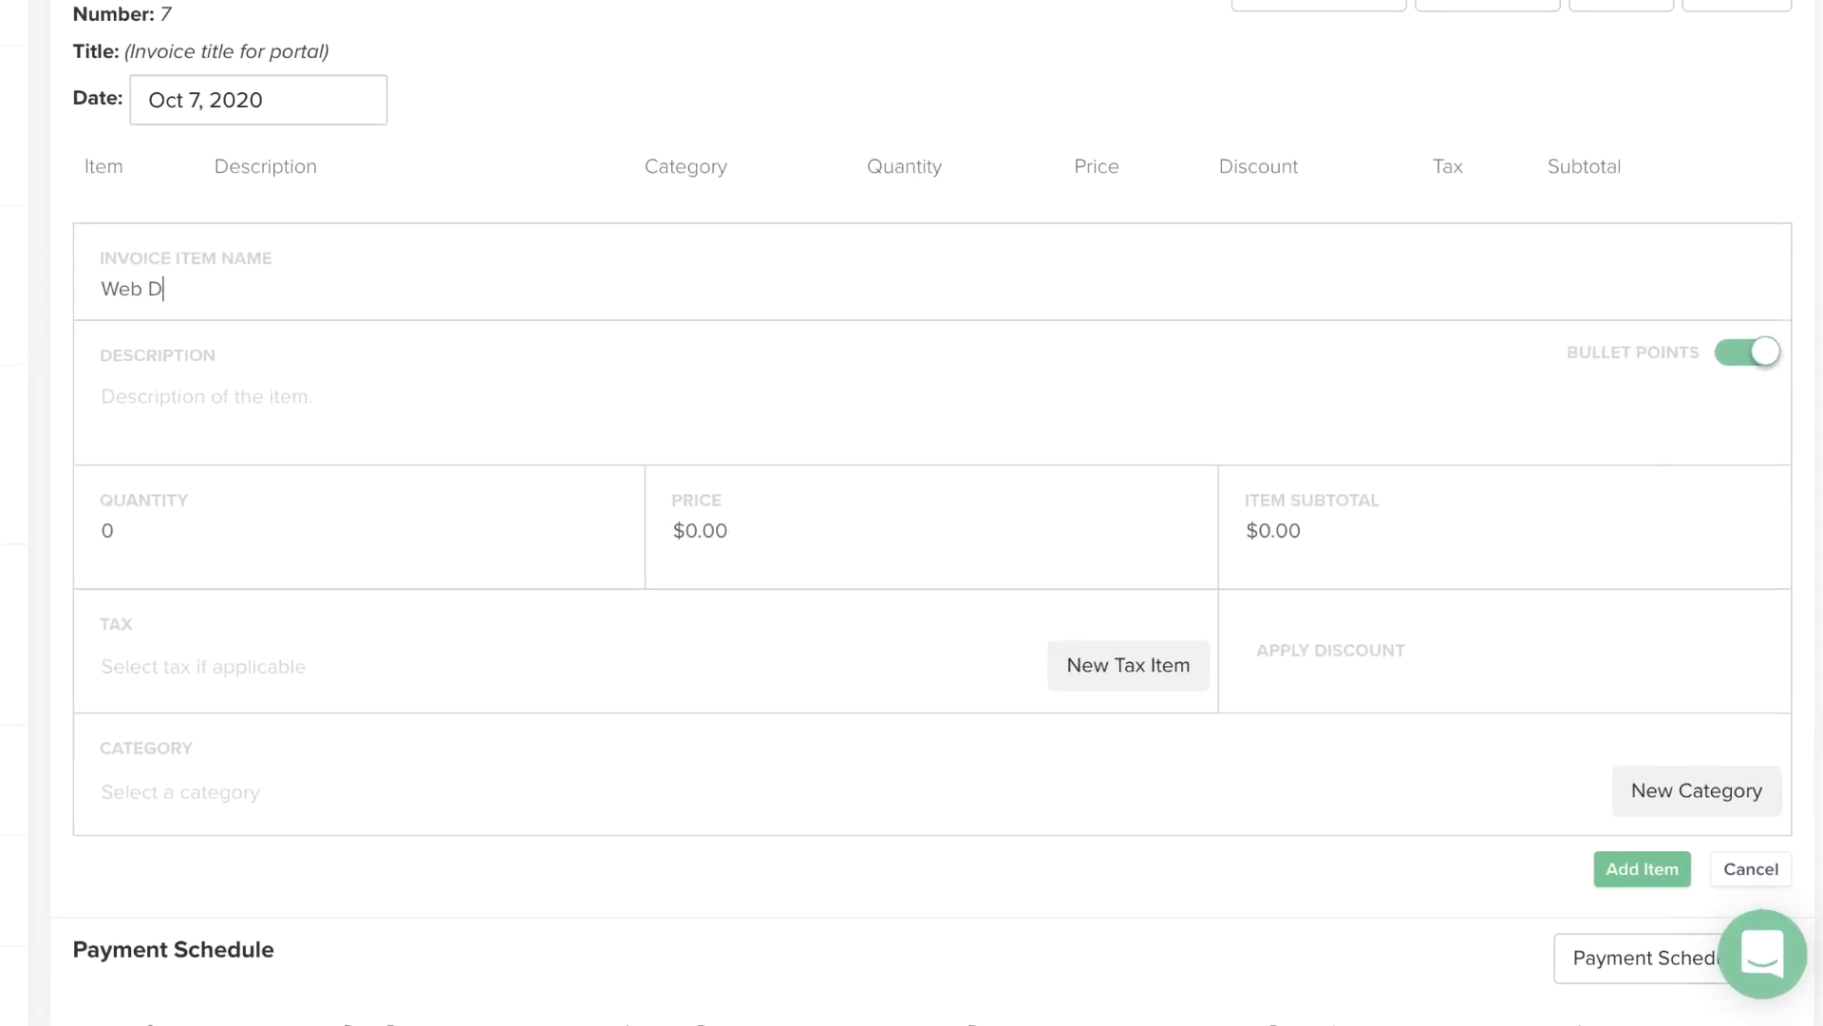
type(" Services")
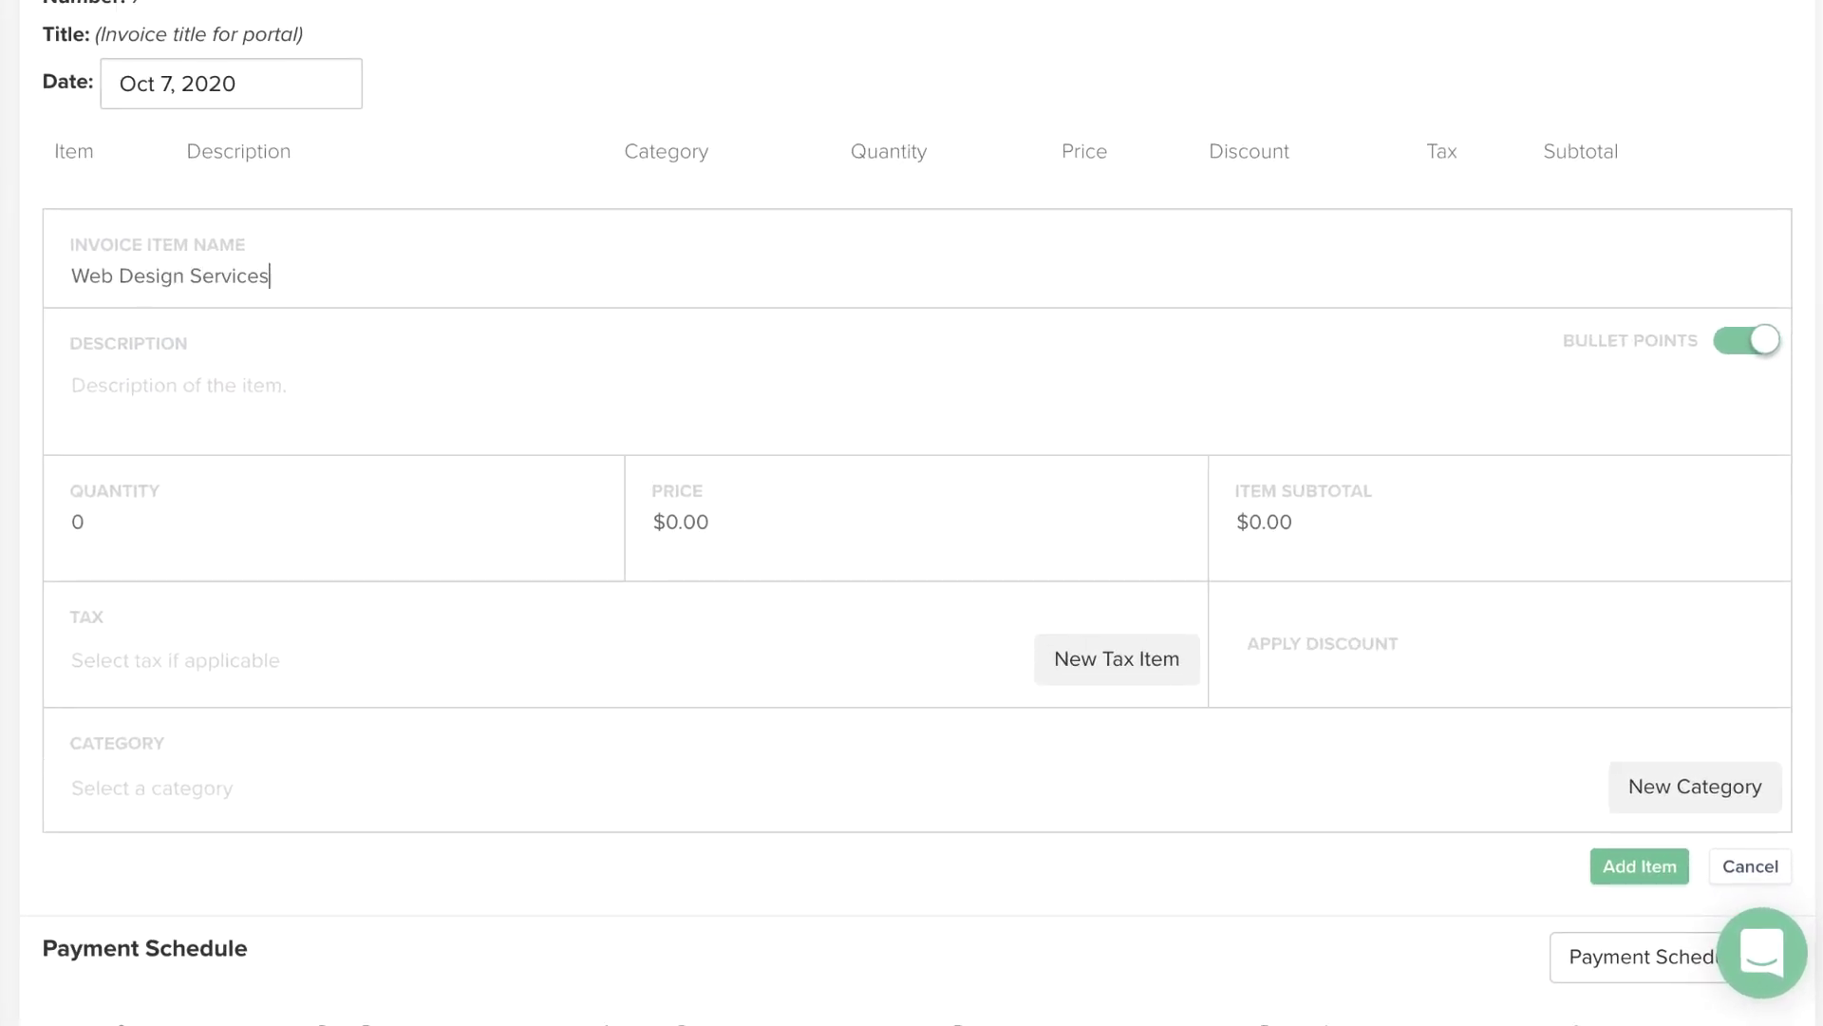
left_click(123, 395)
type("The Description goes he")
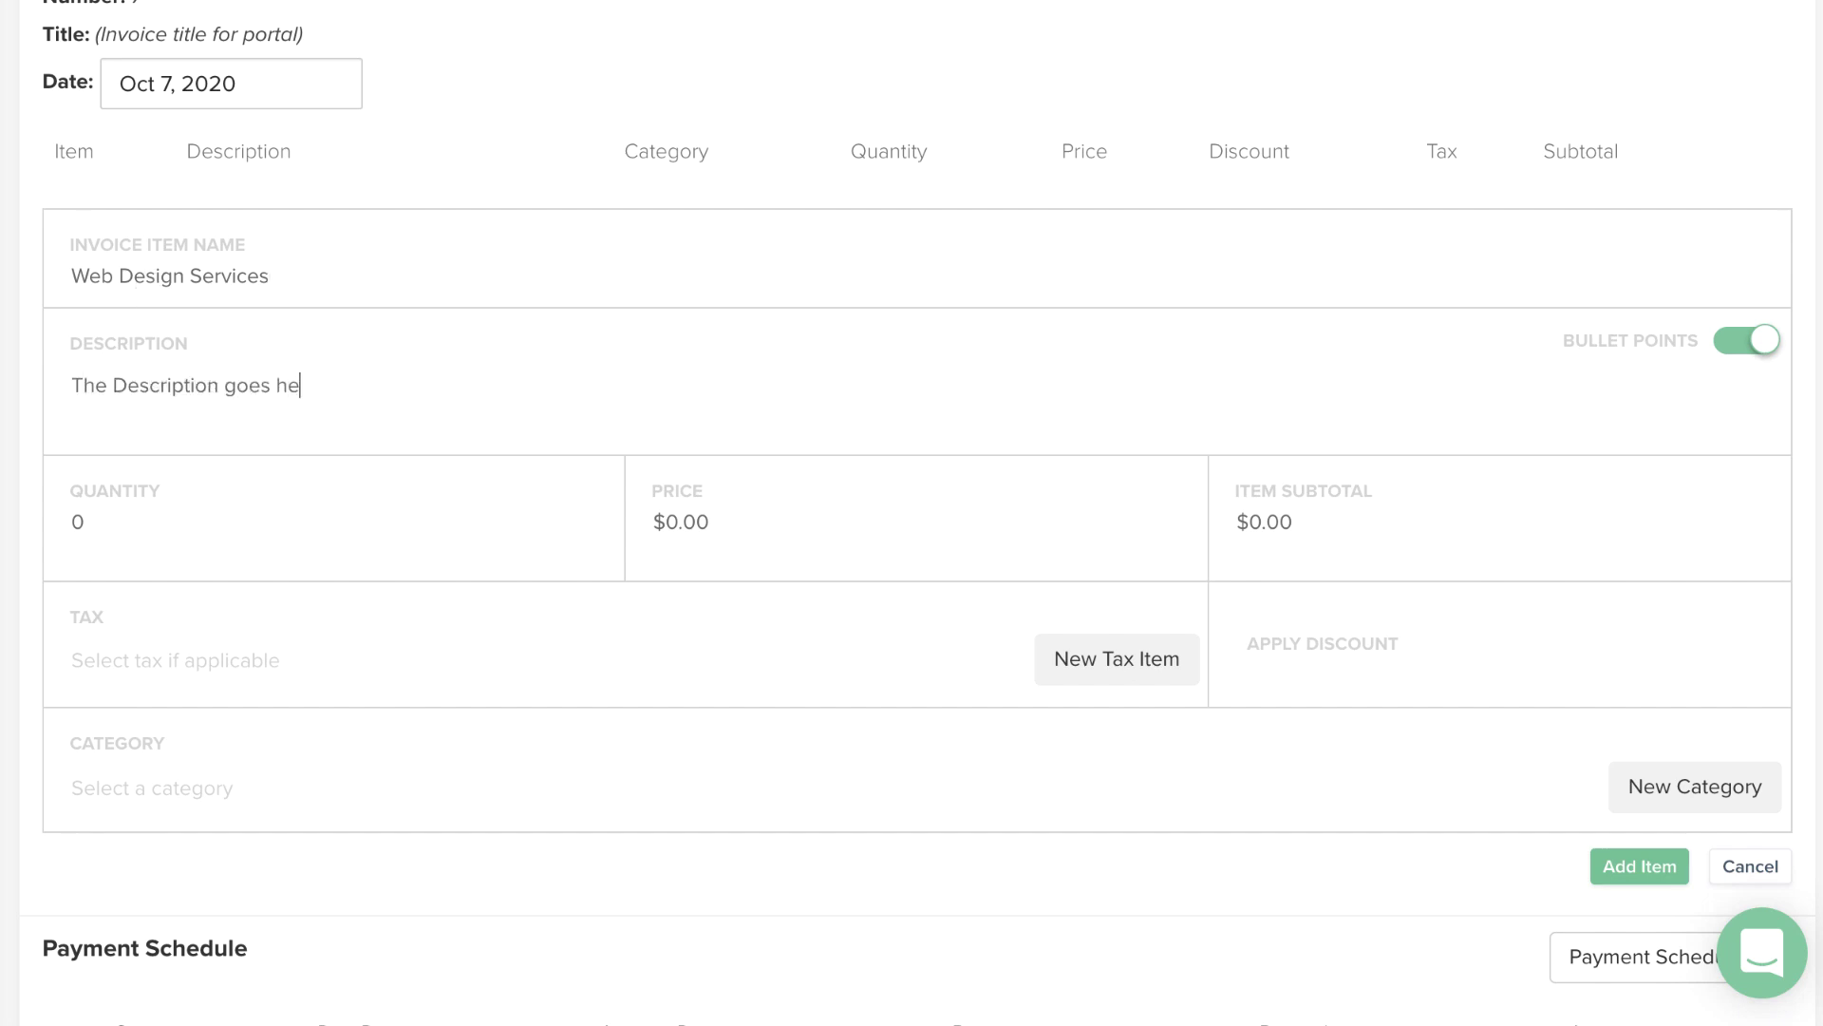
type("re!")
Give the line item quantity 1 and price 1000, and add it to the invoice
double_click(73, 525)
type("1")
left_click(663, 535)
type("1000")
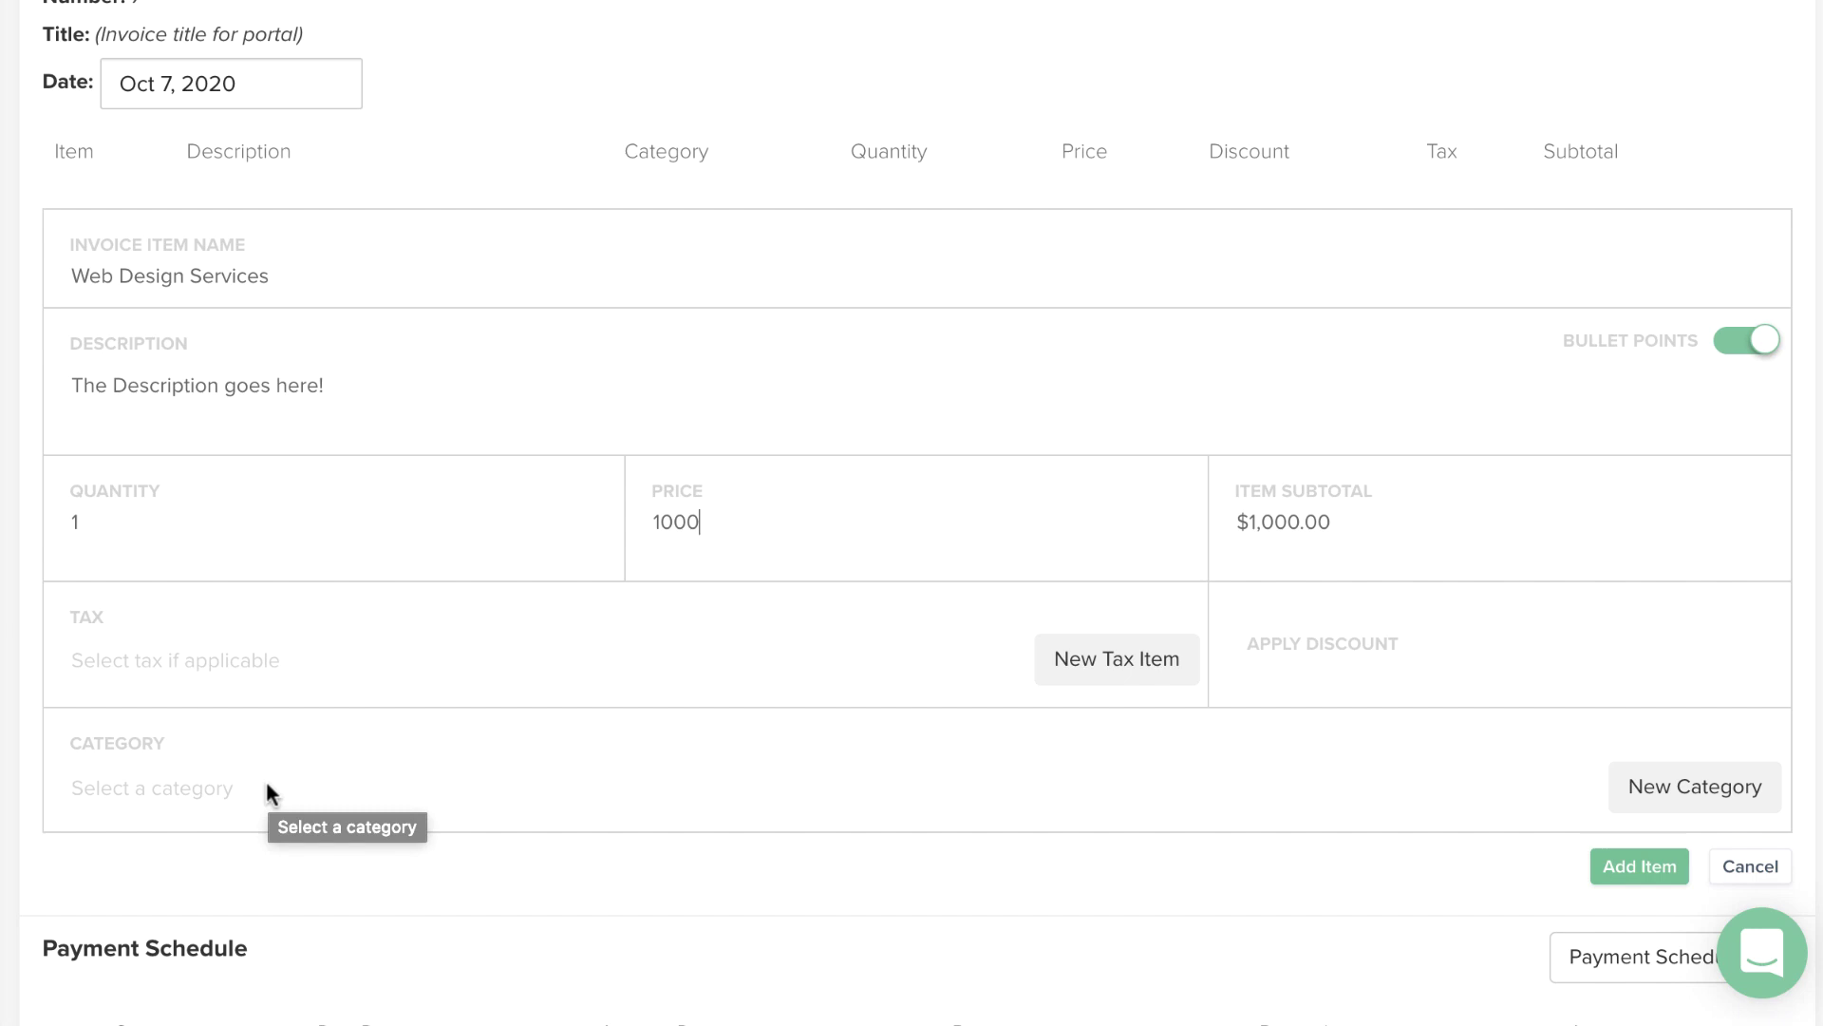
left_click(1626, 862)
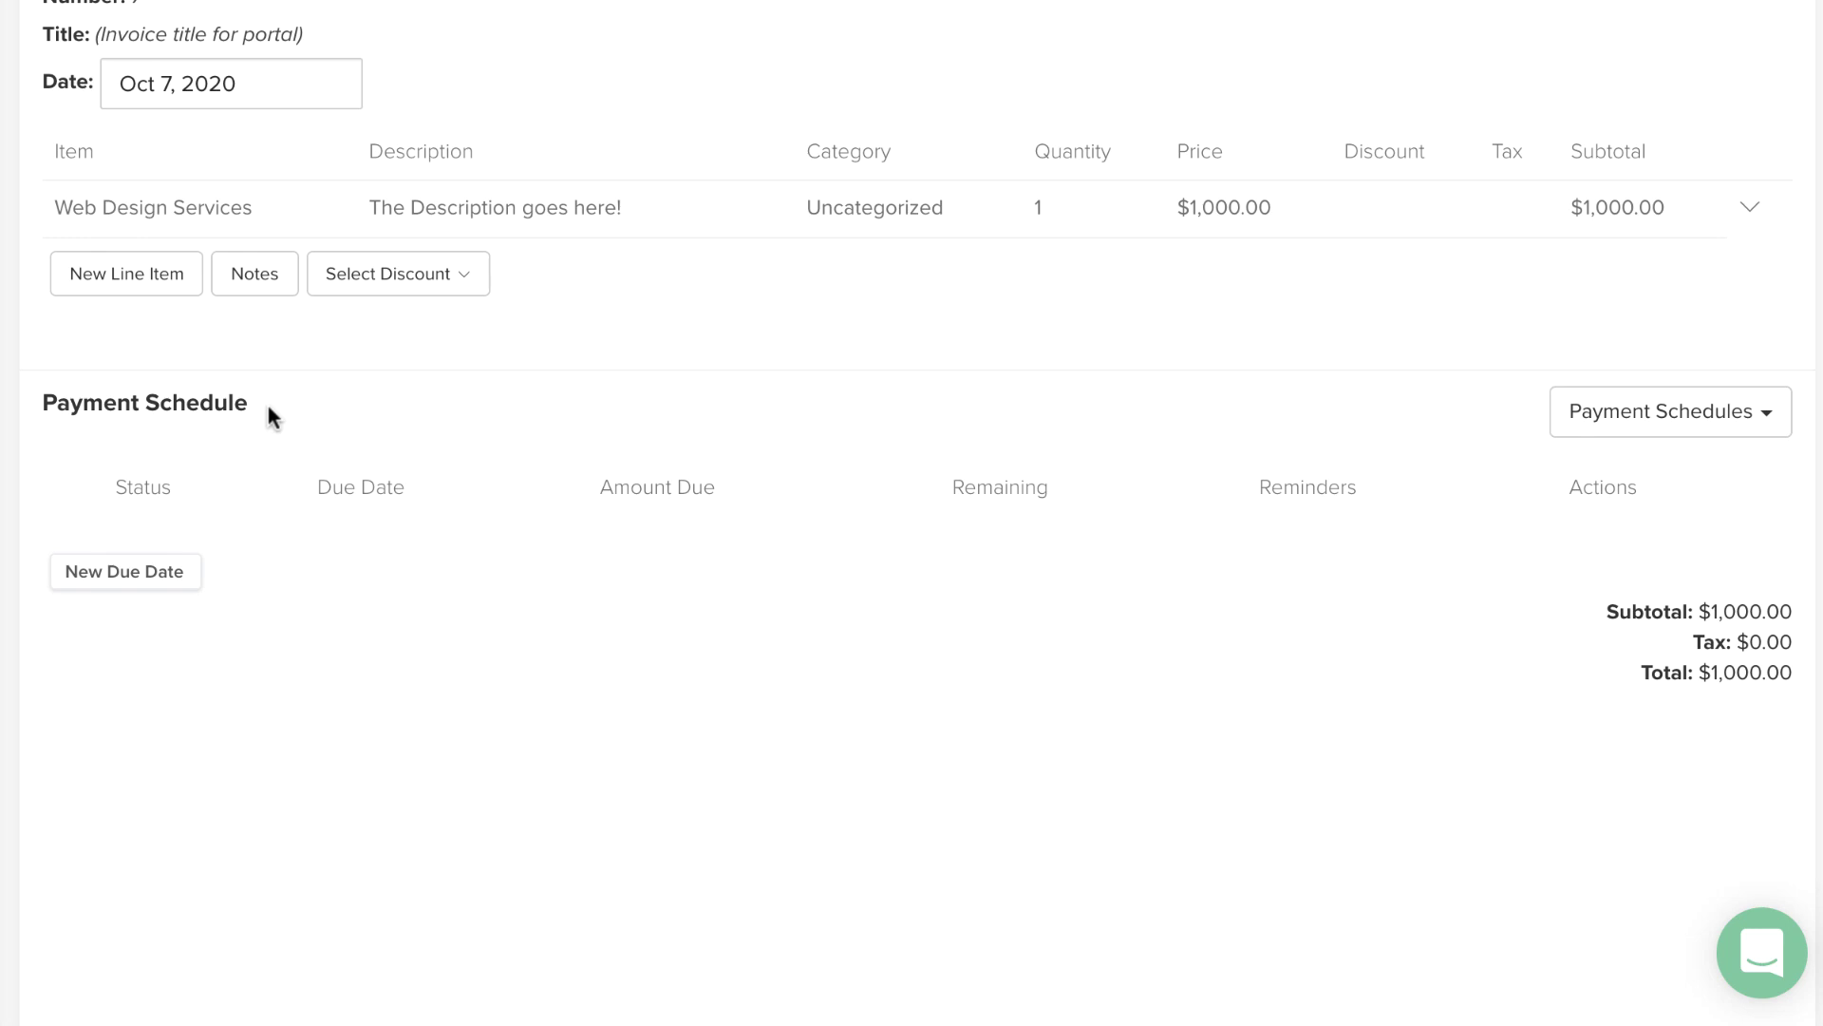
Add a fixed-date payment due October 7, 2020 for 50% ($500.00)
left_click(169, 572)
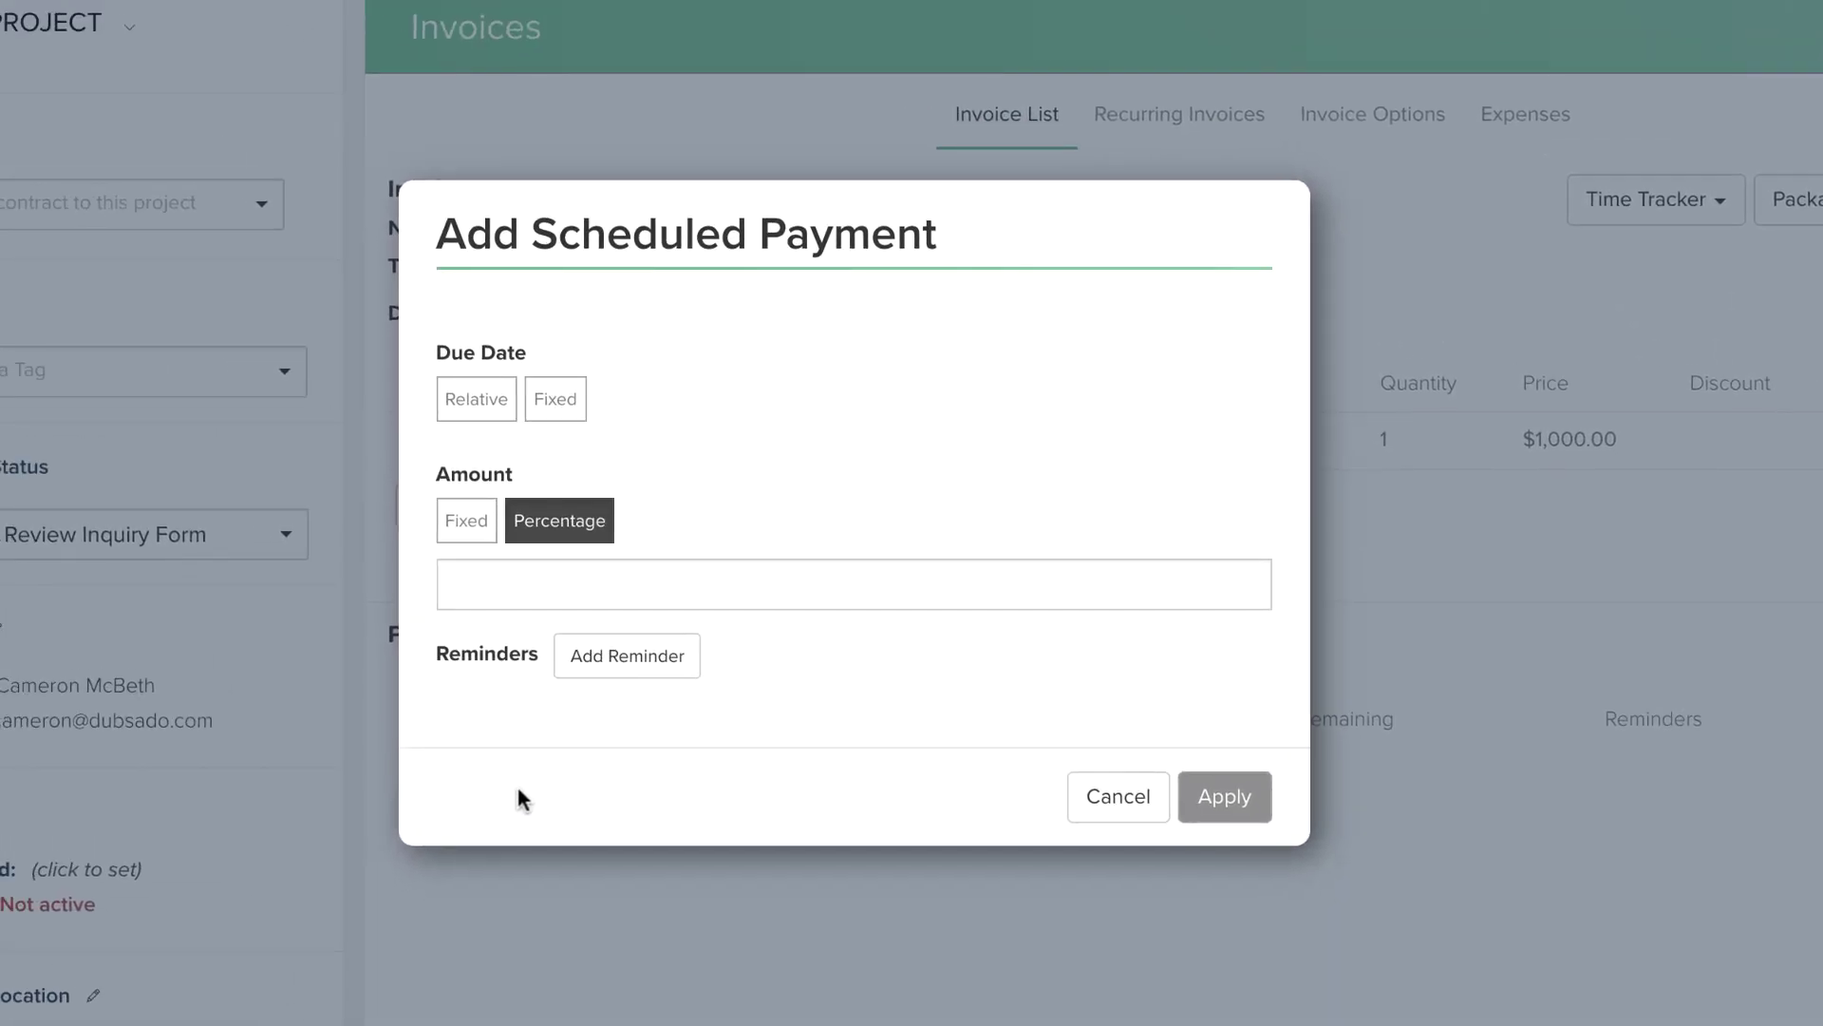
left_click(558, 403)
left_click(559, 433)
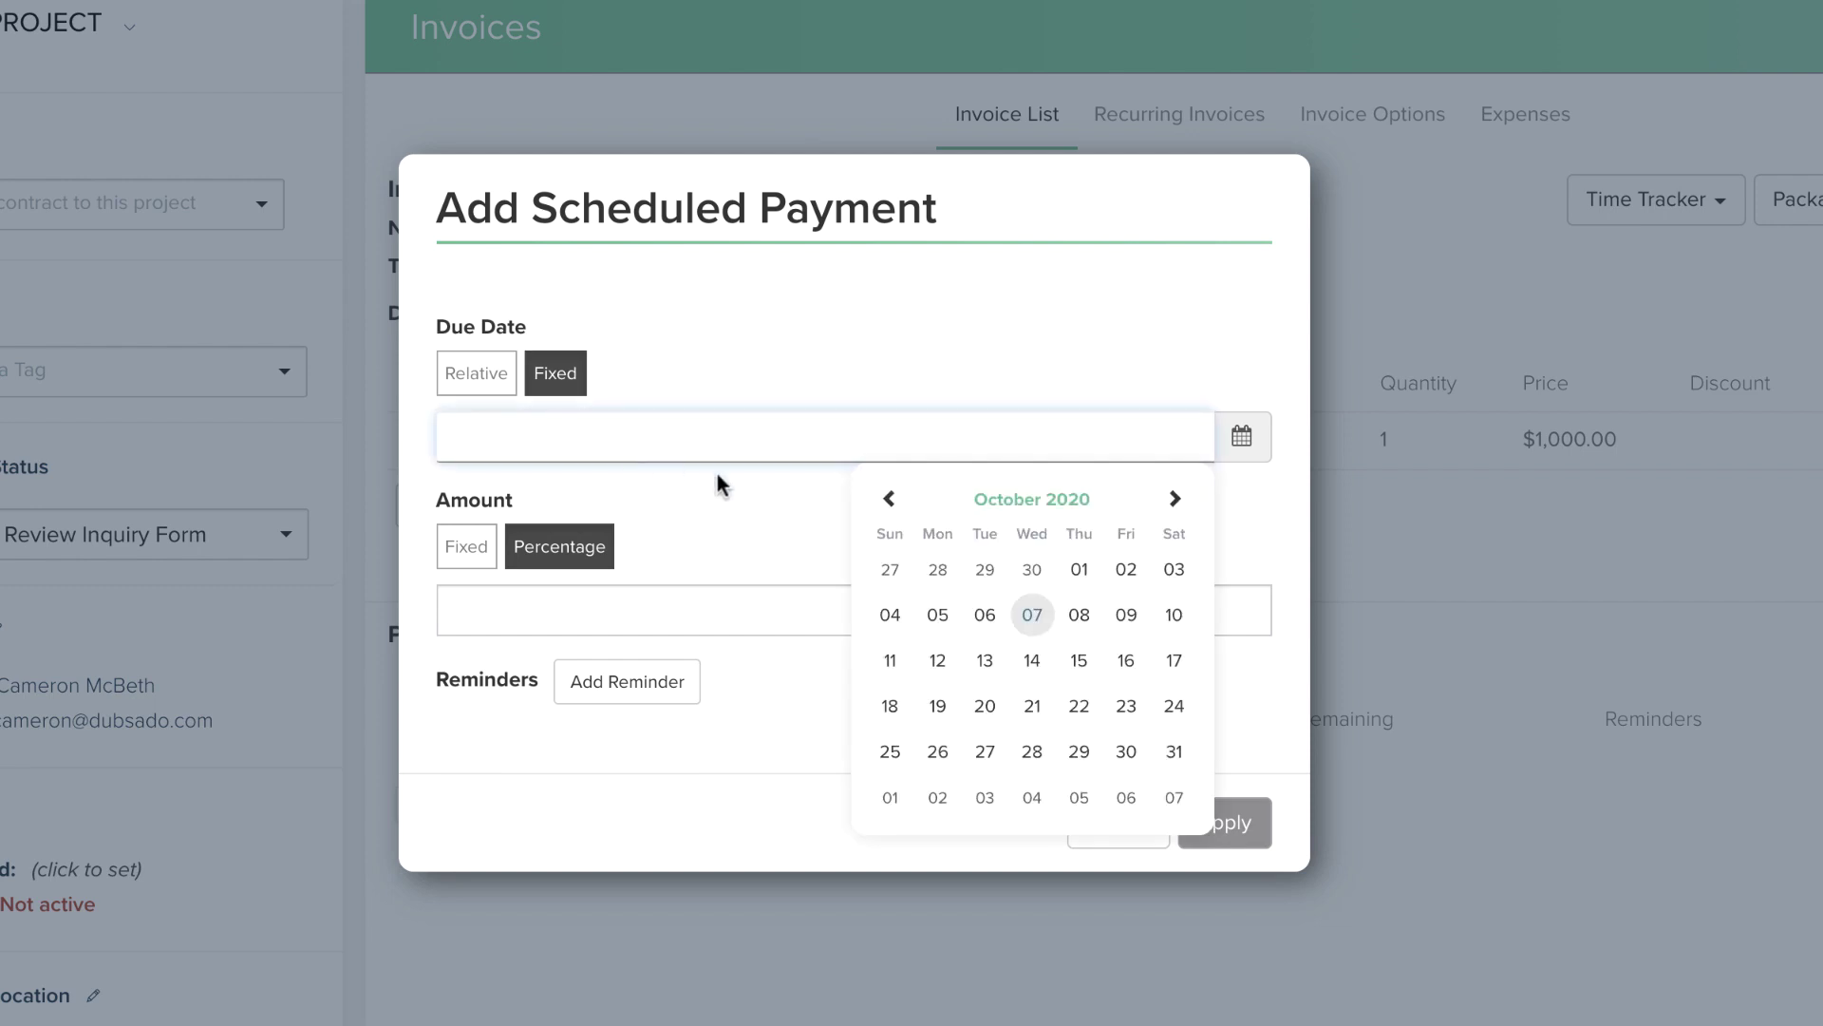
left_click(1026, 612)
left_click(903, 604)
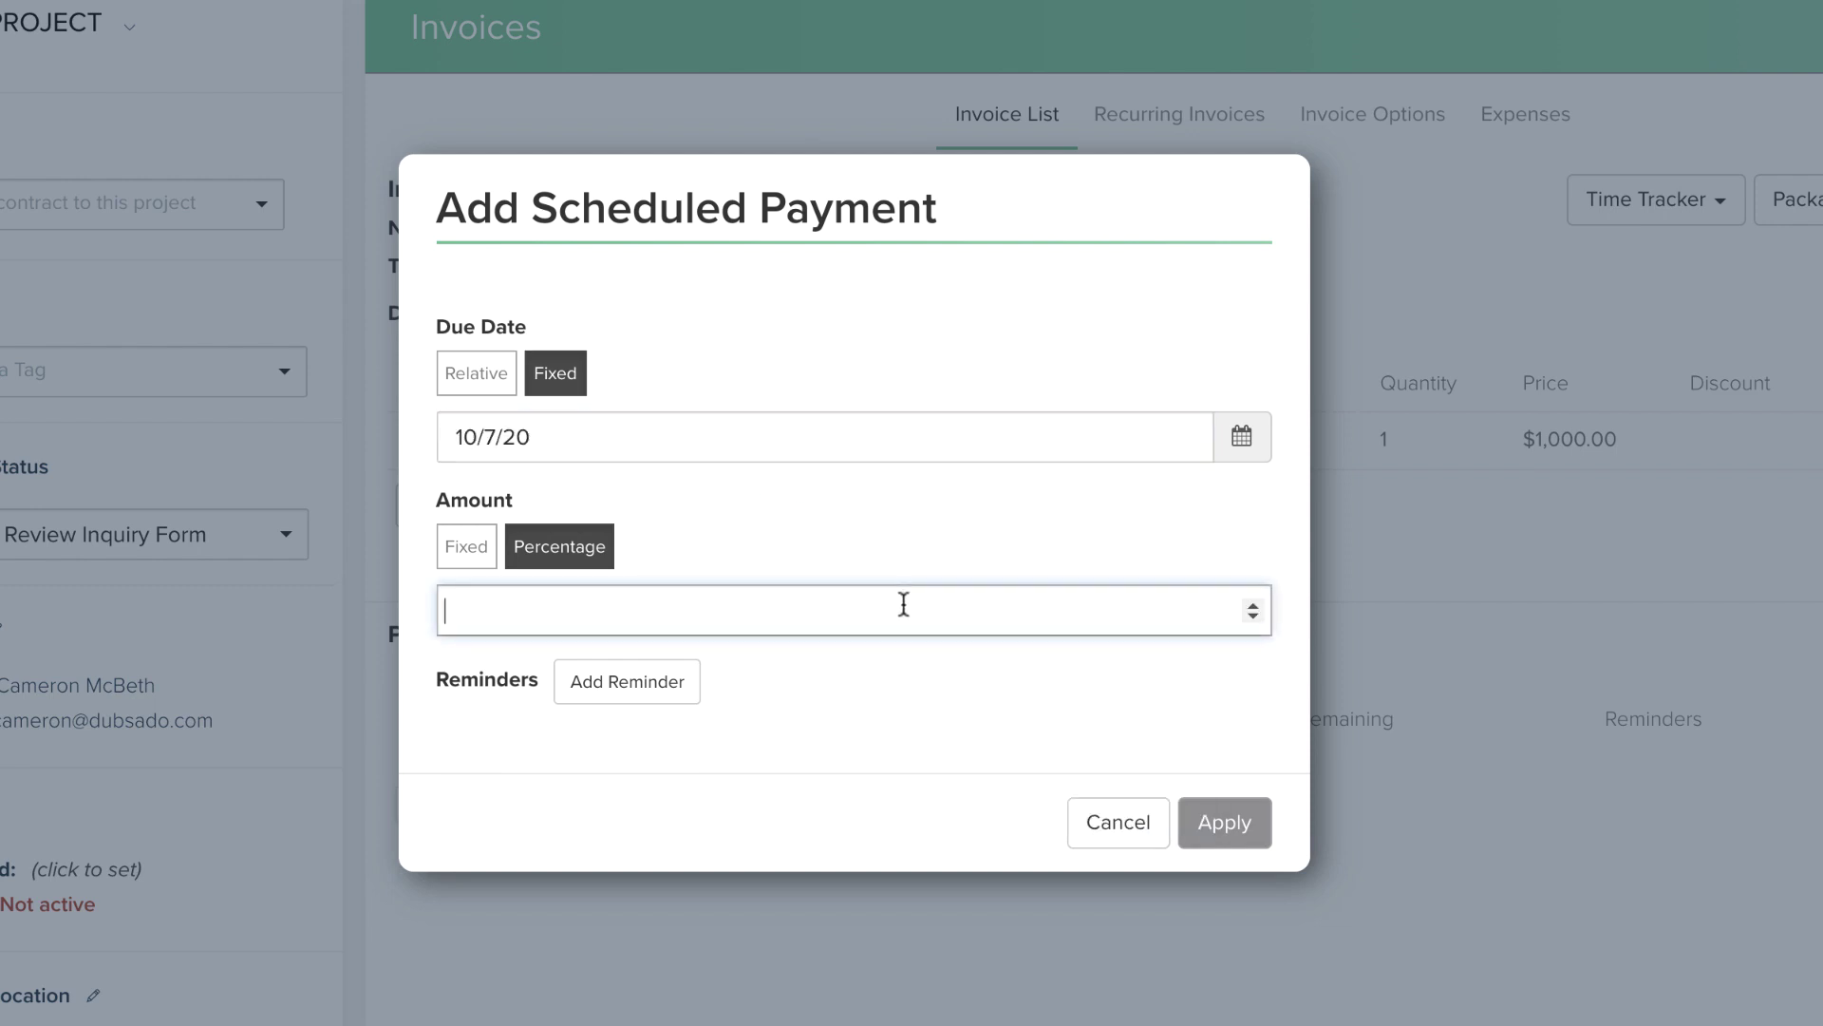
type("50")
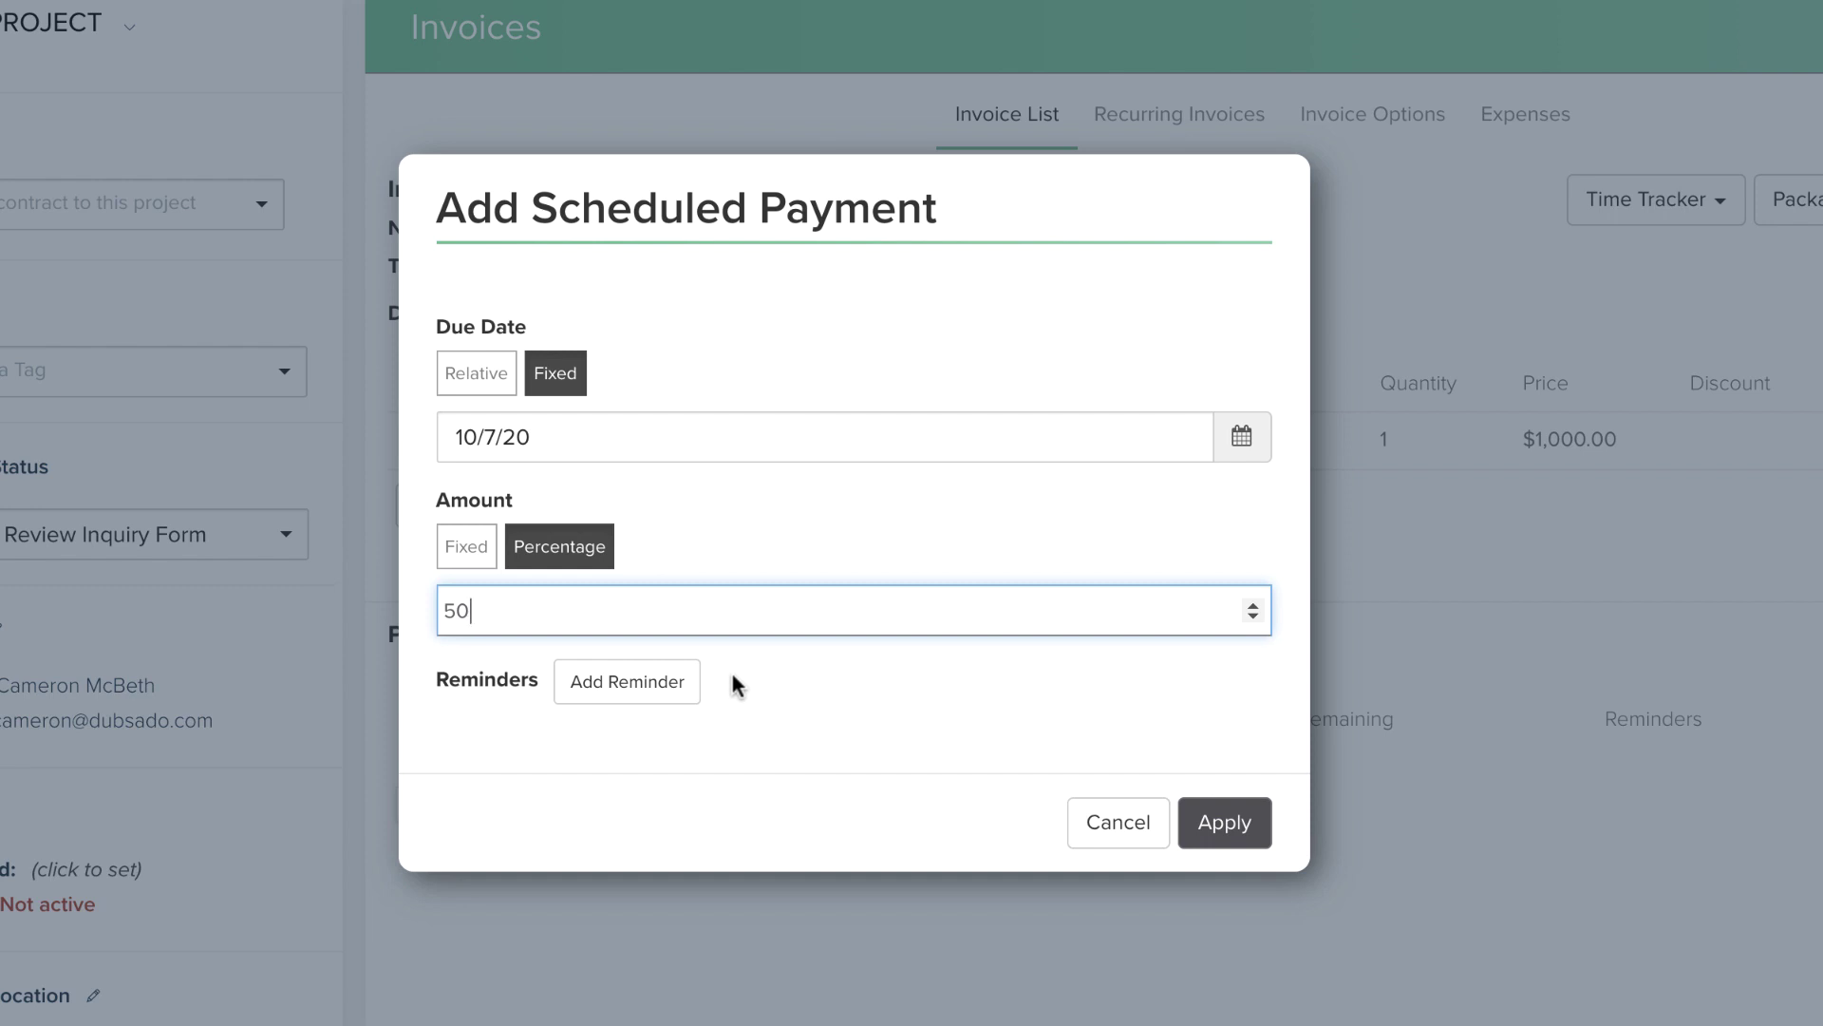
left_click(1232, 814)
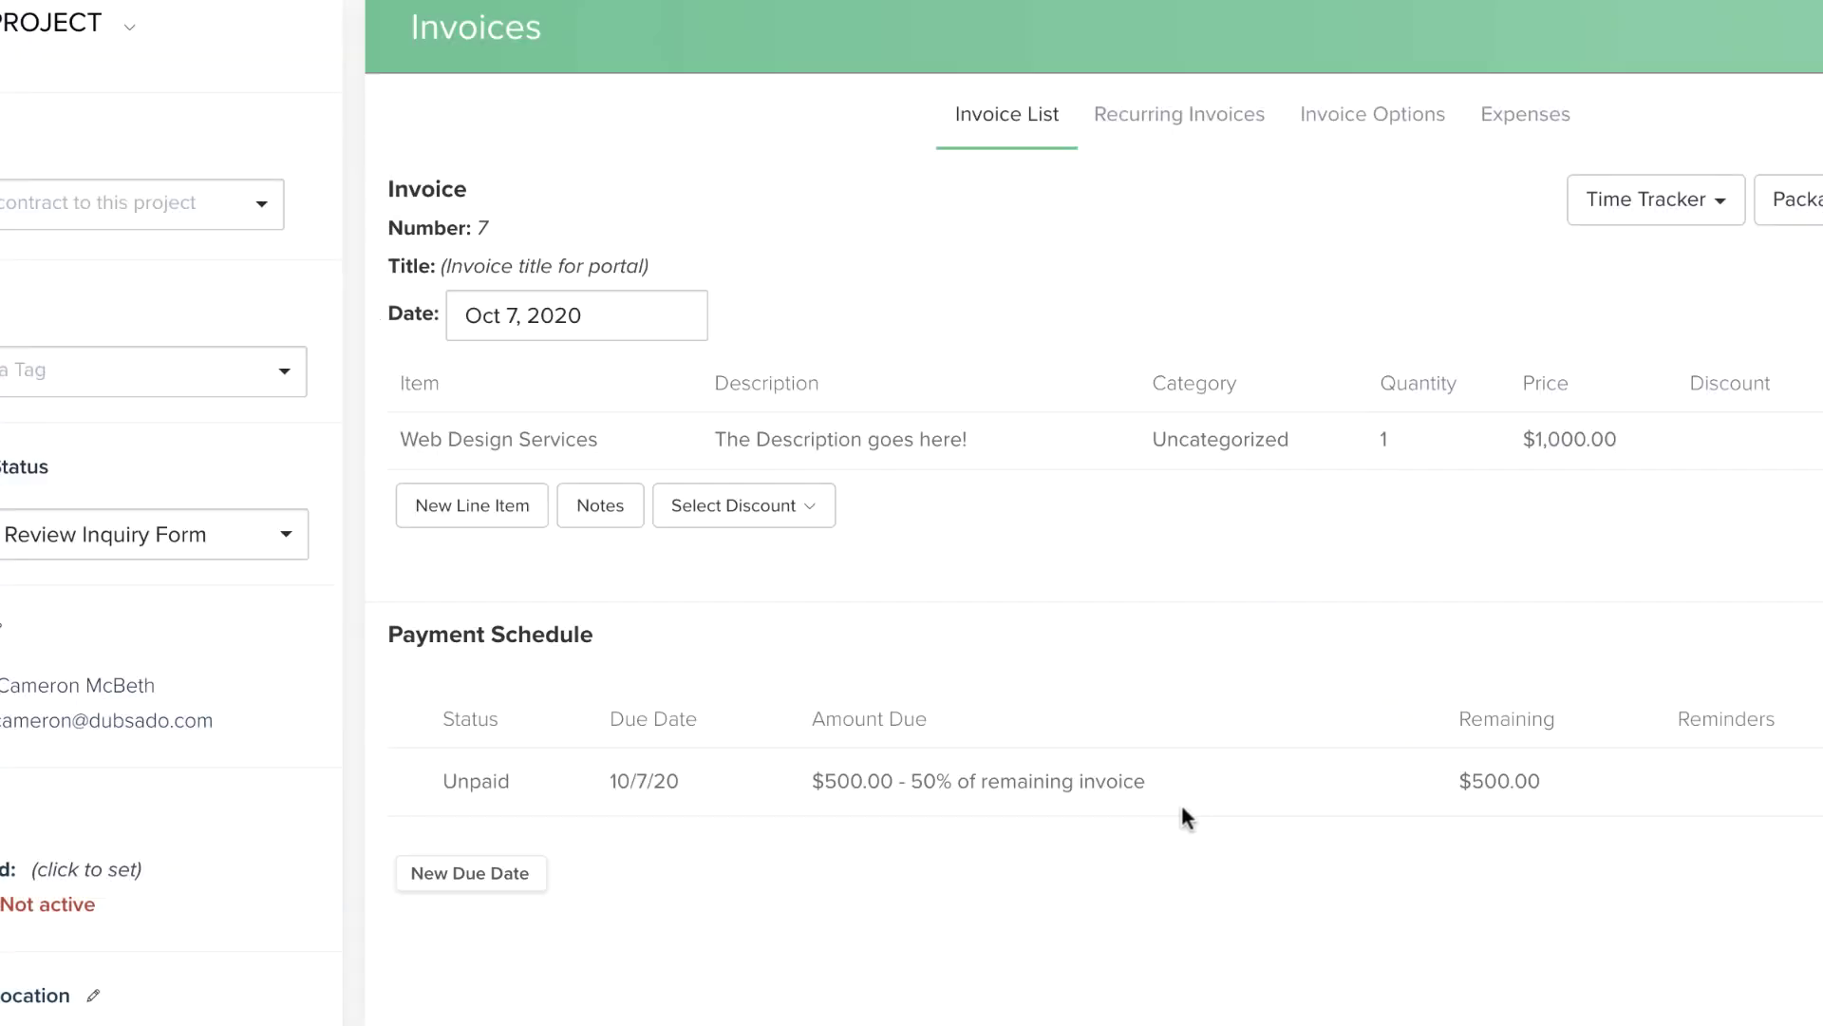
Add a second 50% payment with a fixed due date of October 21, 2020
left_click(504, 871)
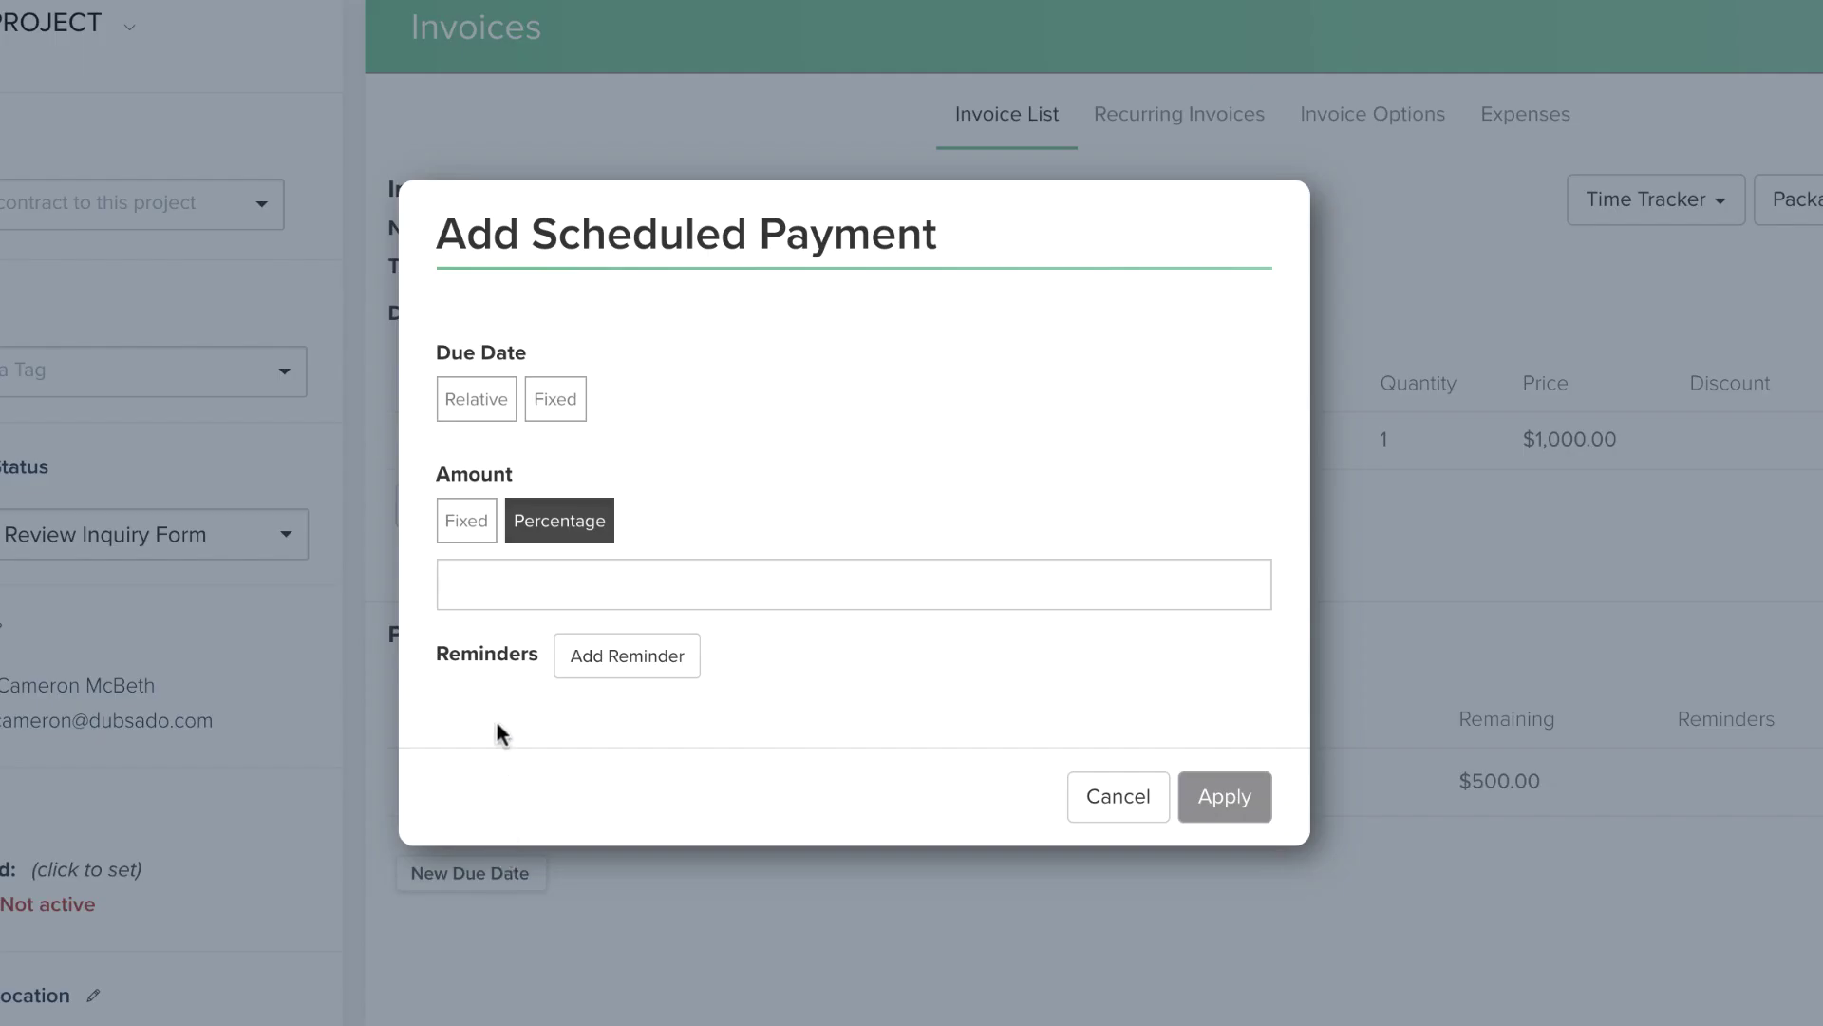
left_click(488, 584)
type("50")
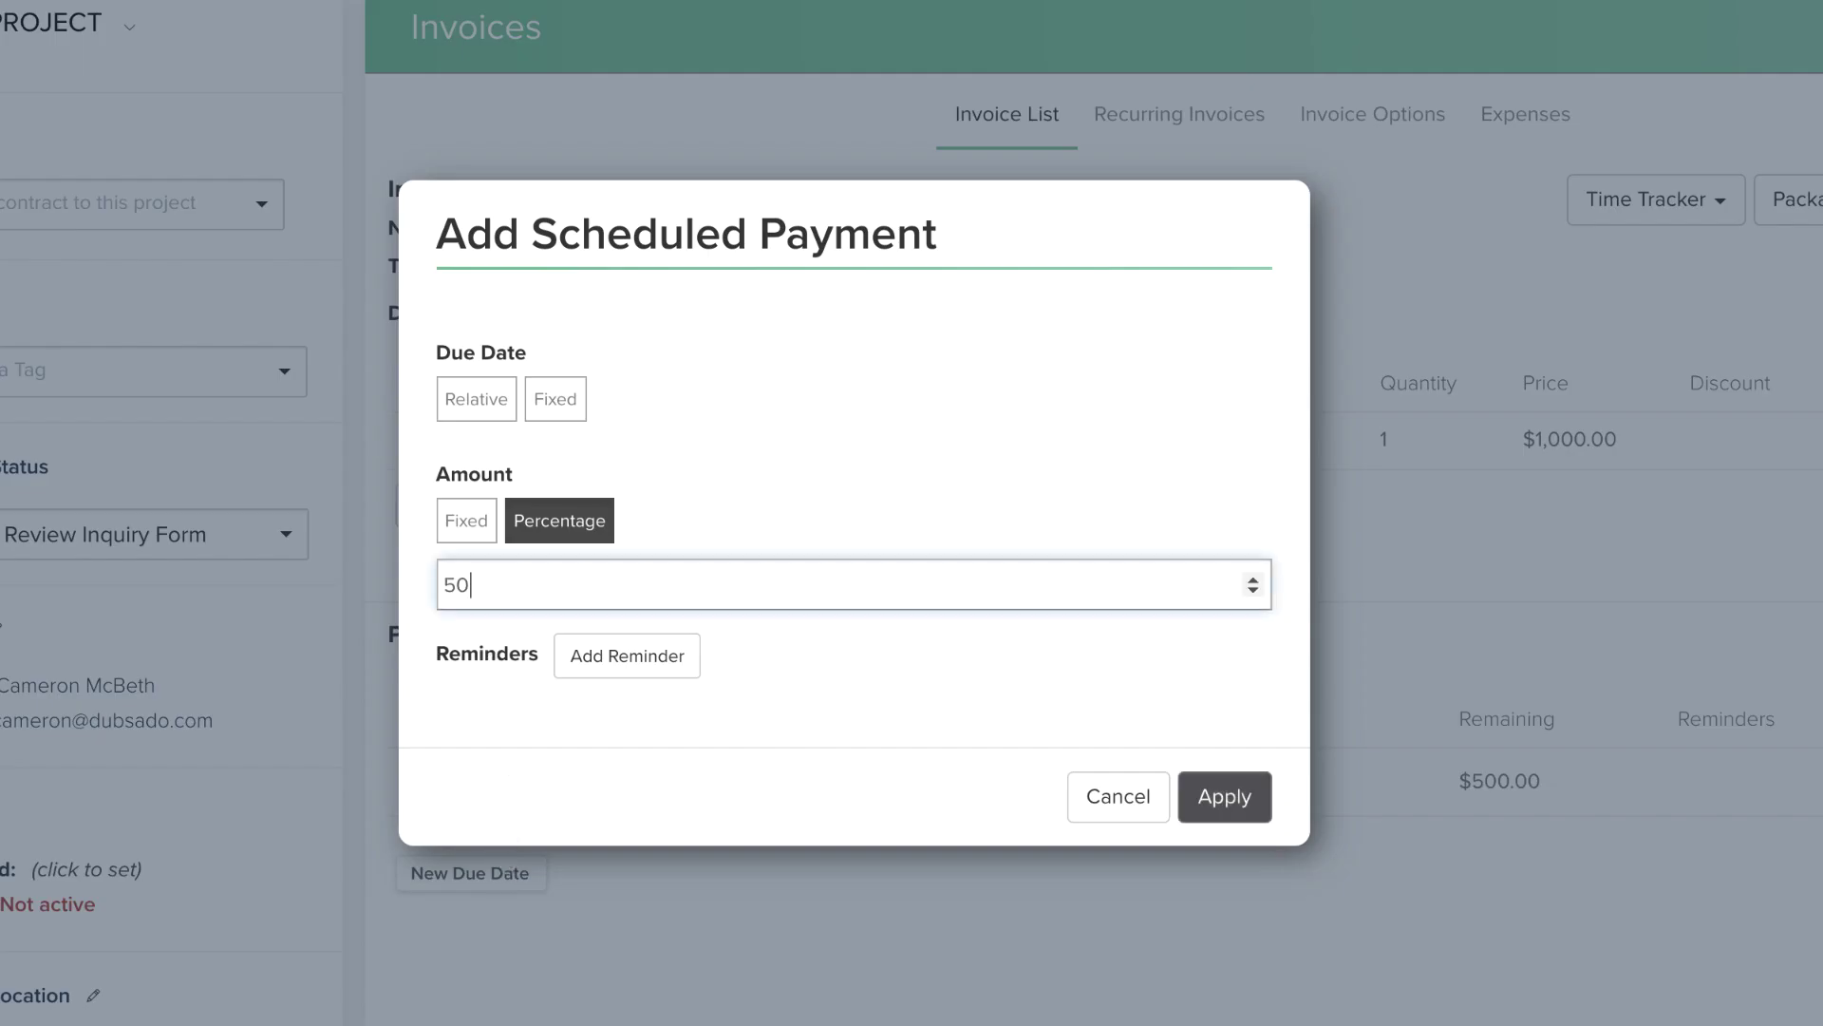
left_click(551, 399)
left_click(569, 430)
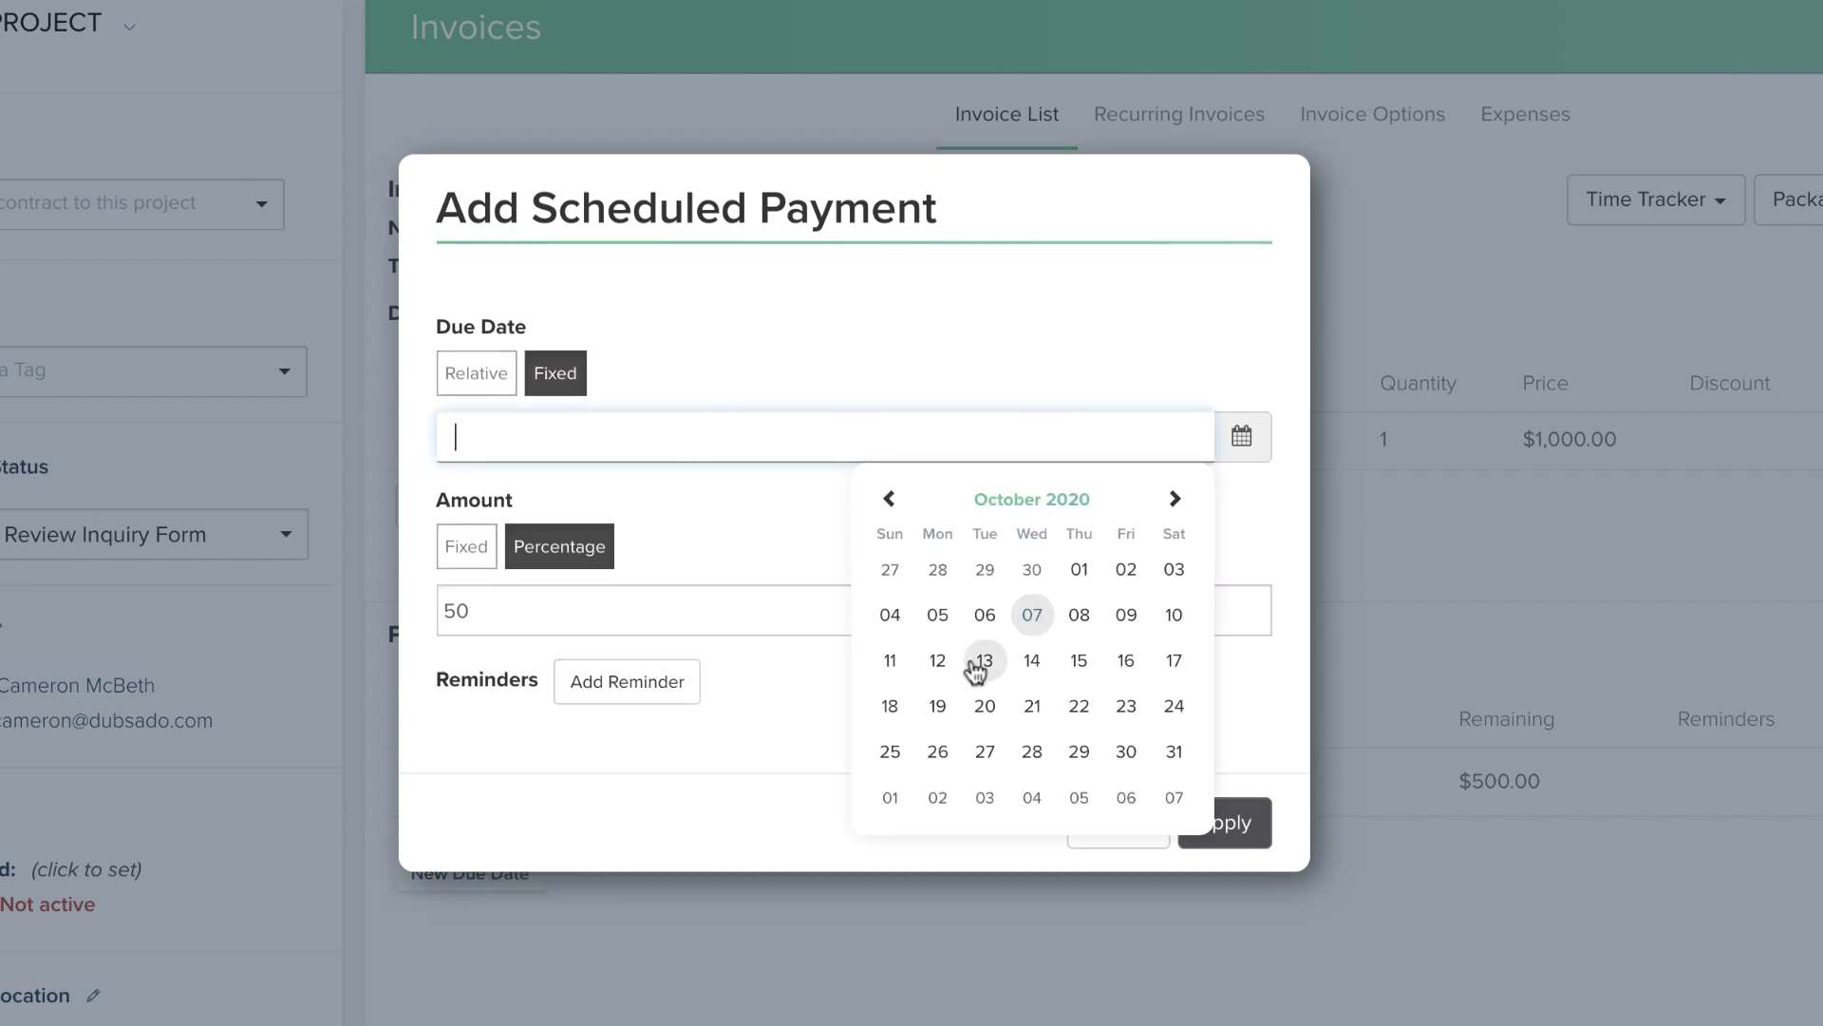
left_click(1030, 712)
left_click(1200, 809)
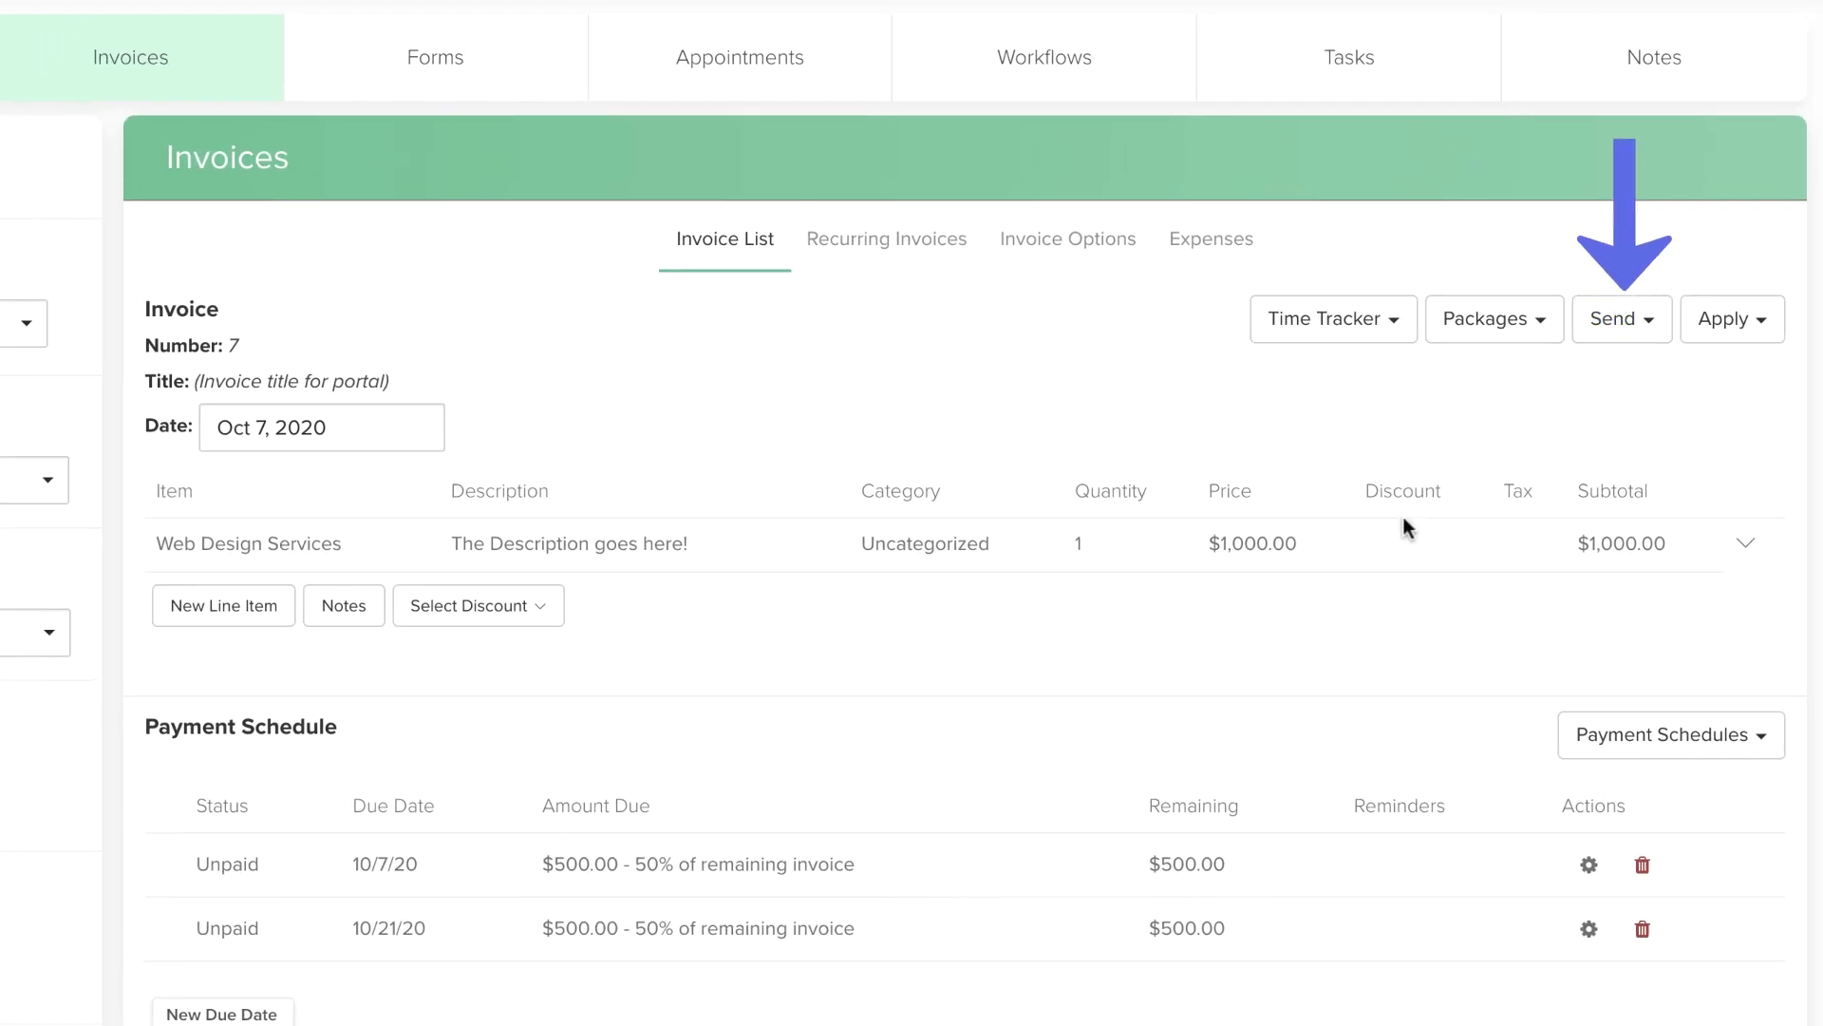
left_click(1613, 334)
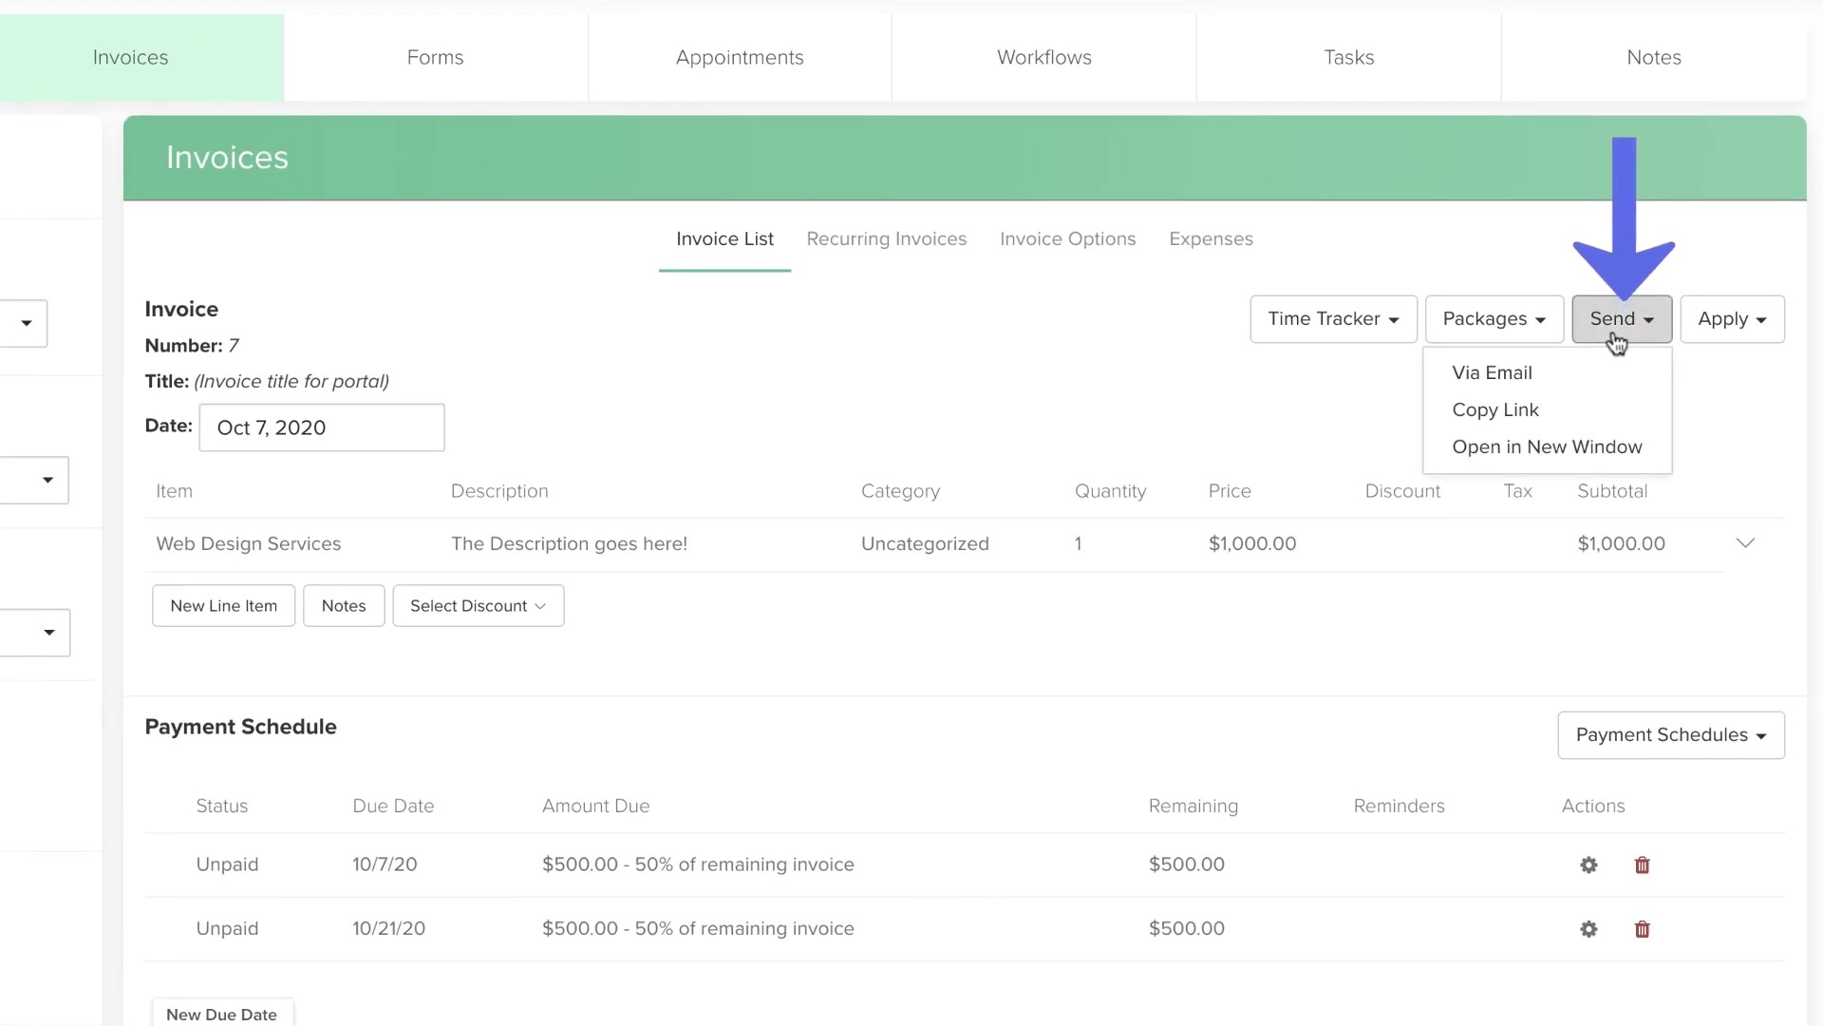
left_click(1611, 447)
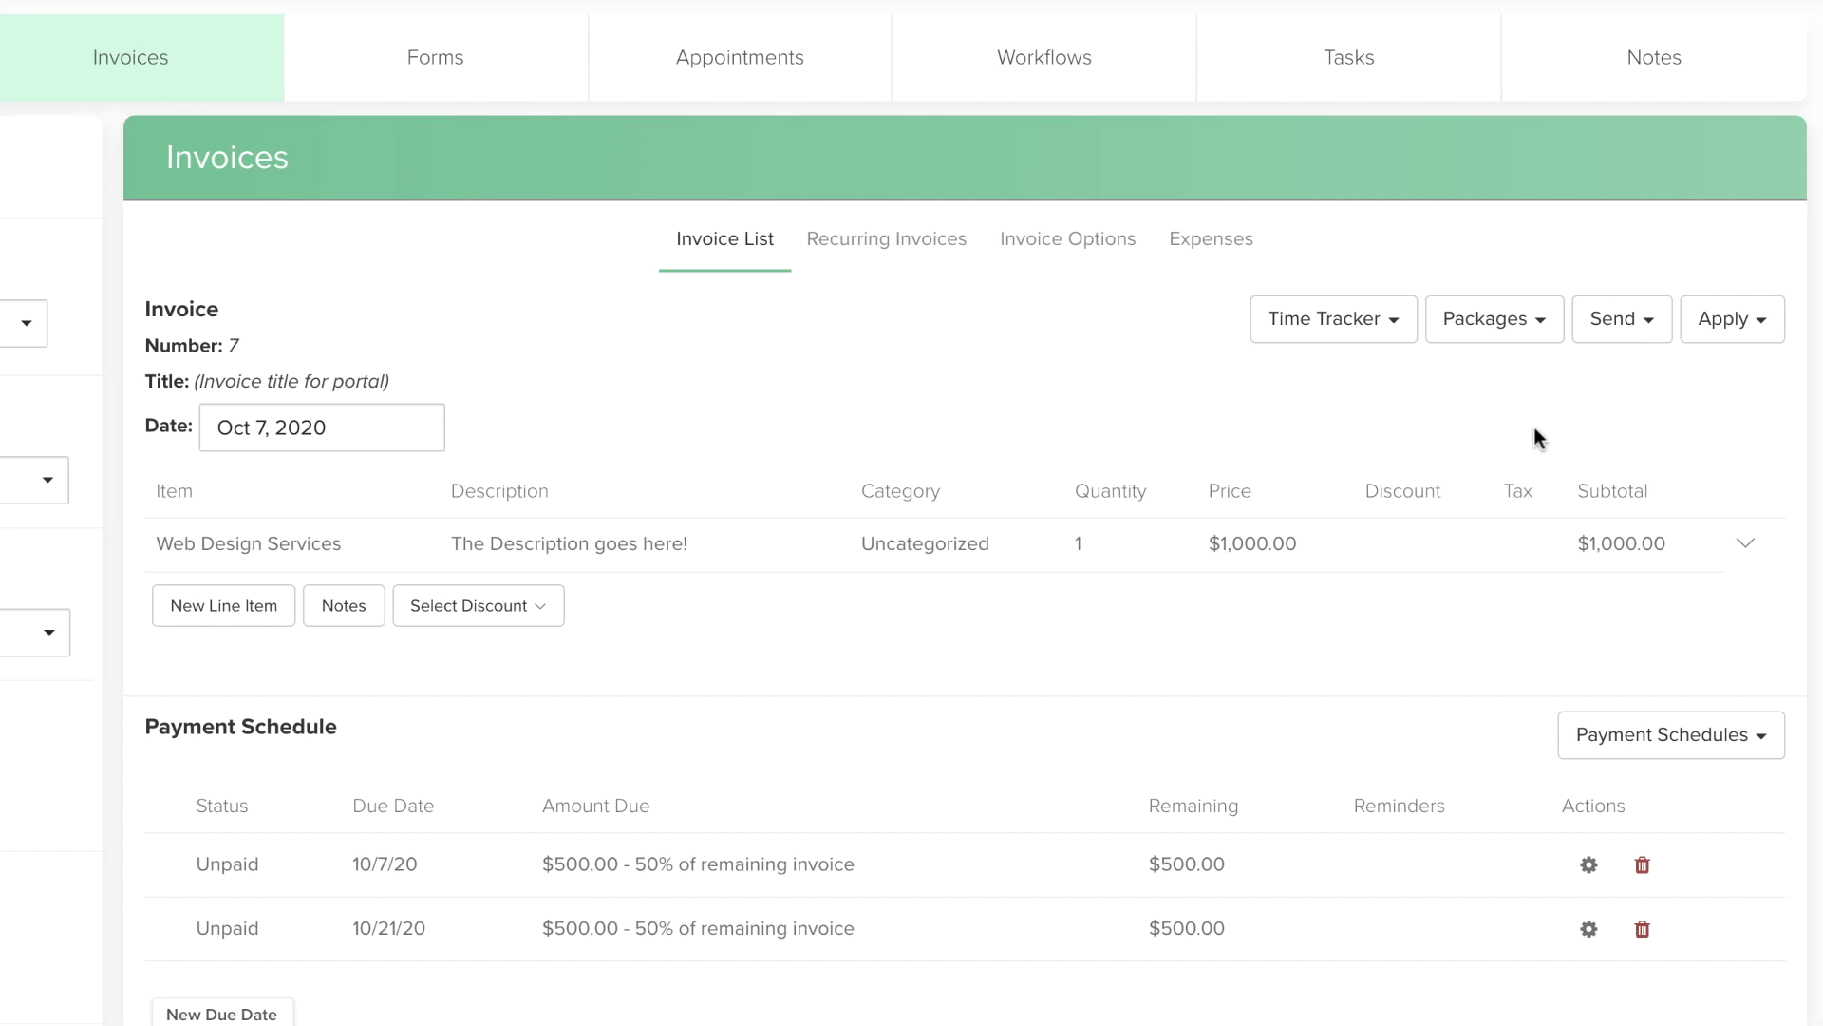
Open and dismiss the Send options, leaving blank invoice 7 with a $0.00 total
left_click(1640, 334)
left_click(1625, 374)
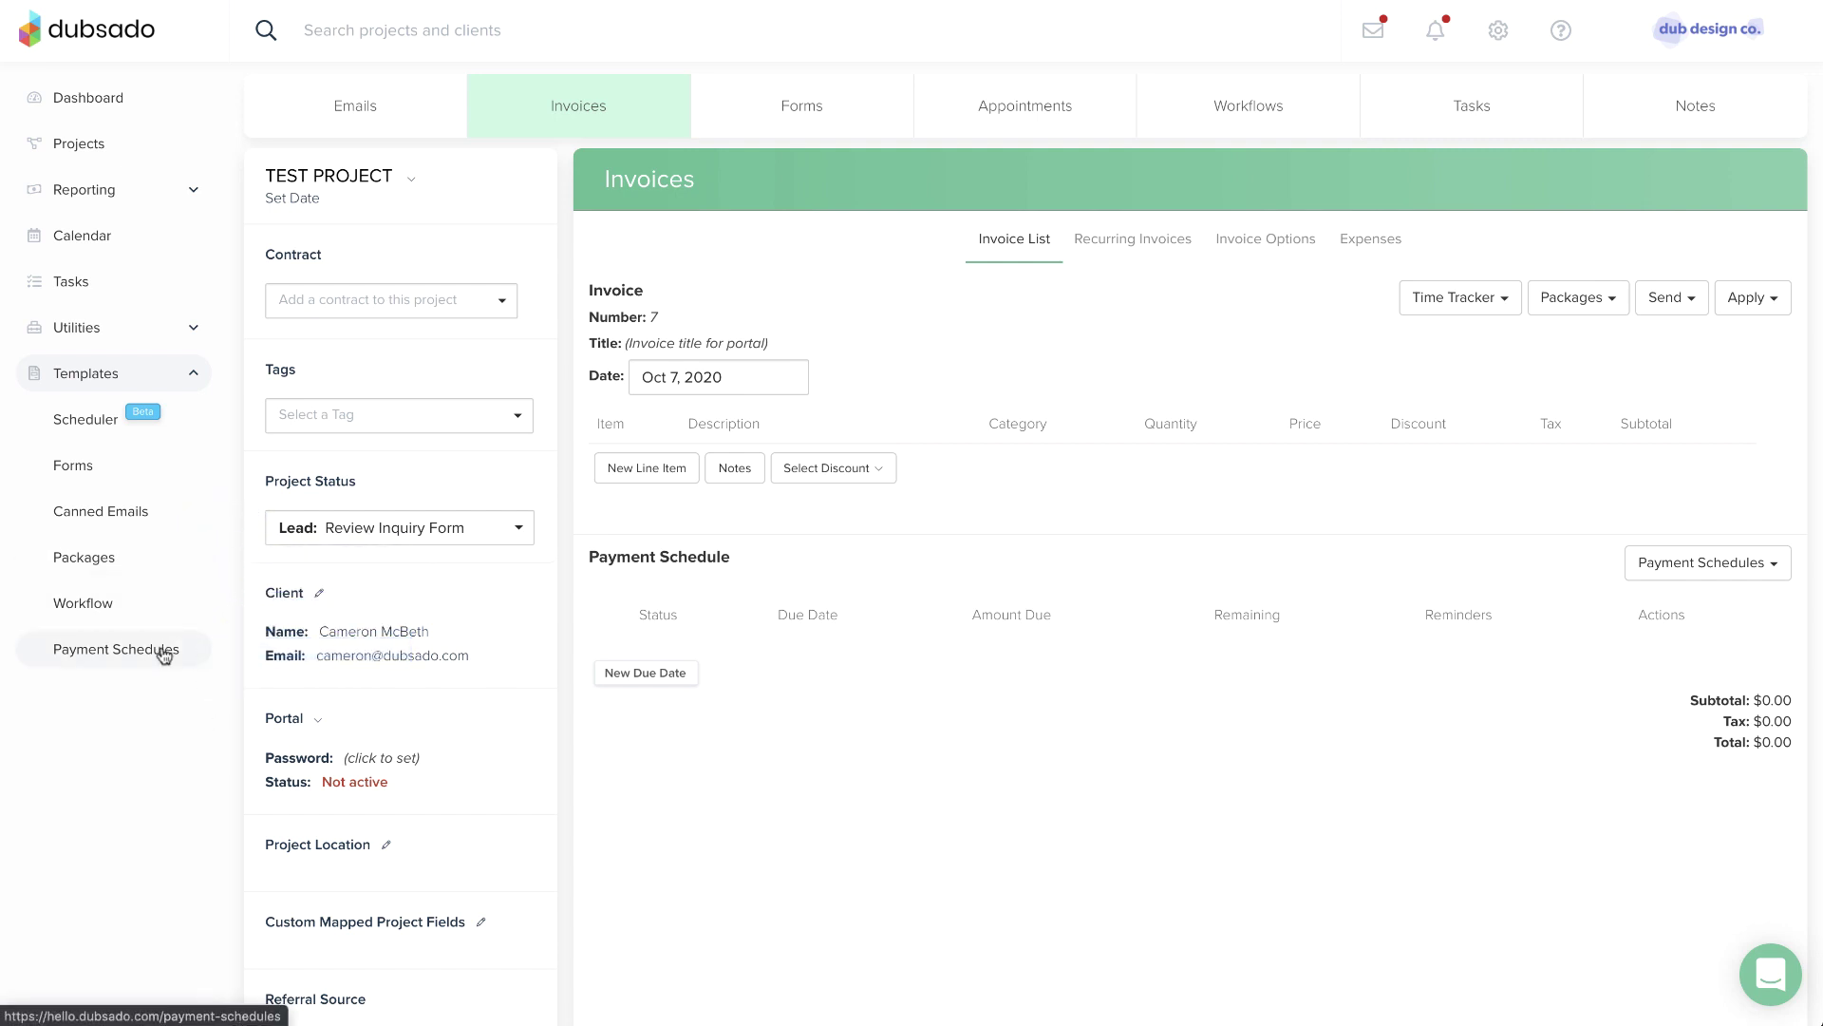
Add the Web Design - Level II package ($1,750) and apply the 50/50 payment schedule
left_click(1583, 314)
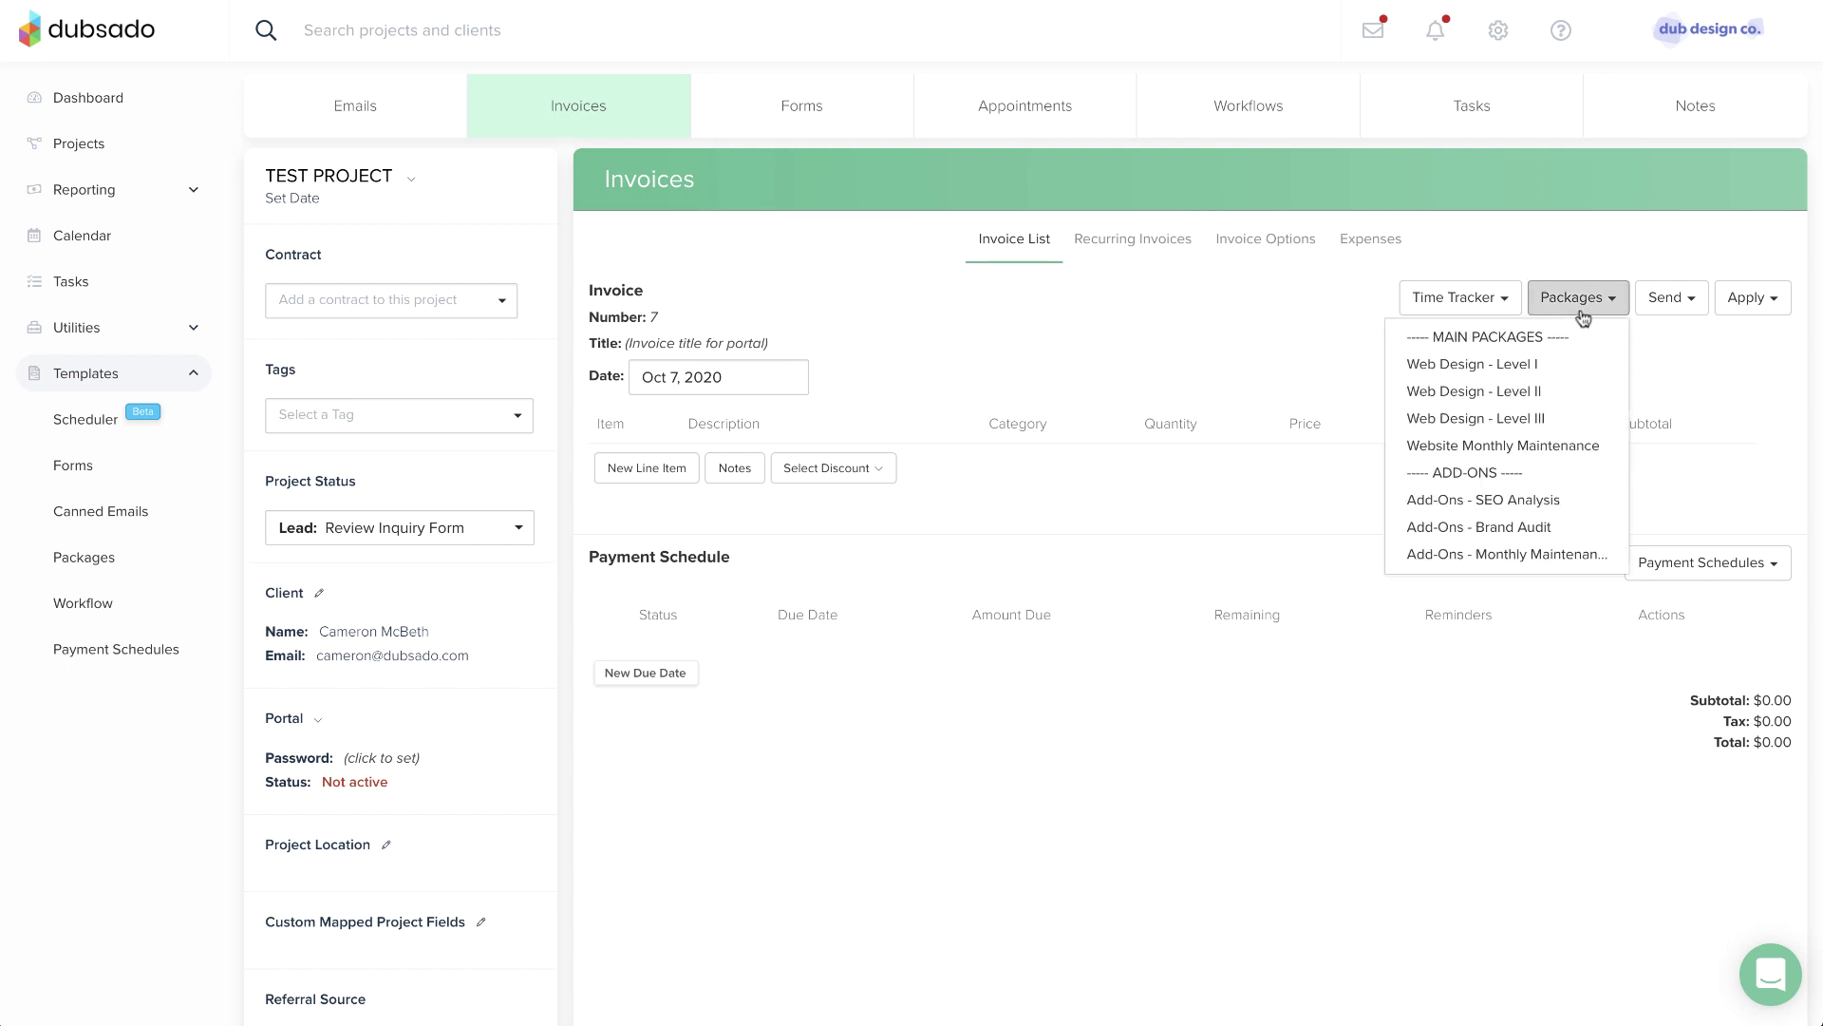
left_click(1578, 390)
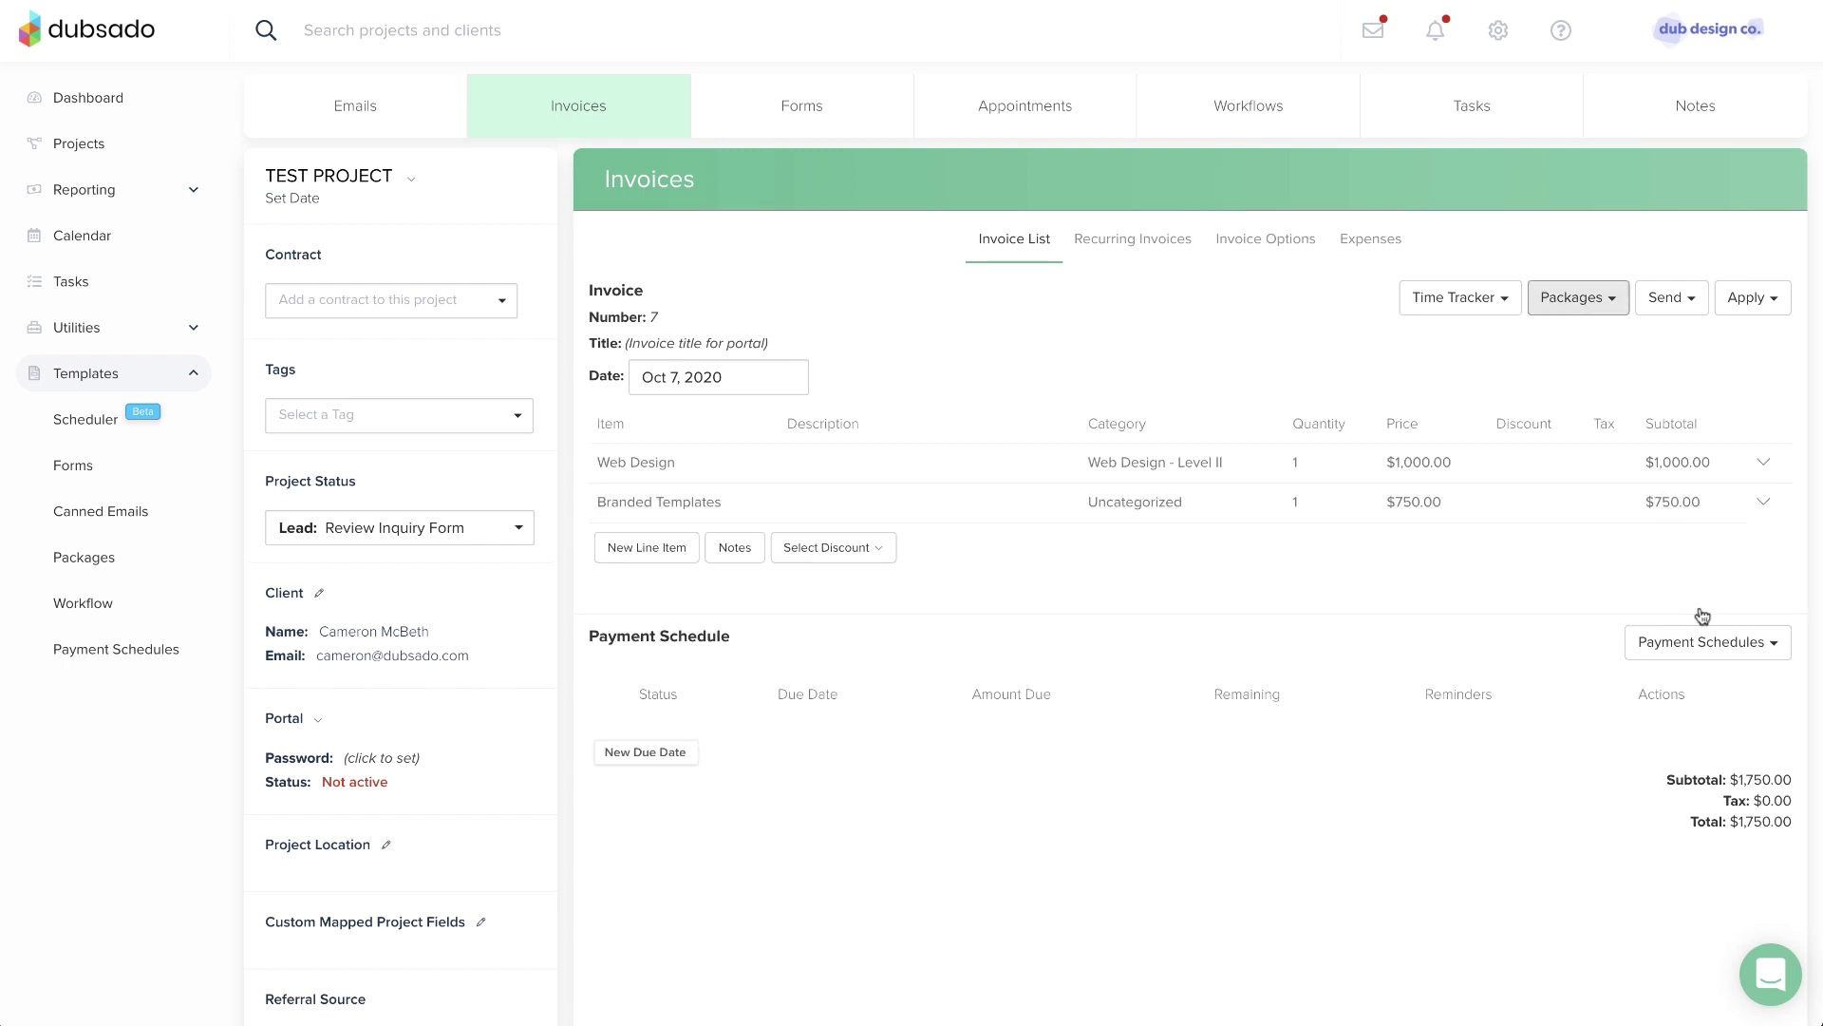
left_click(1711, 645)
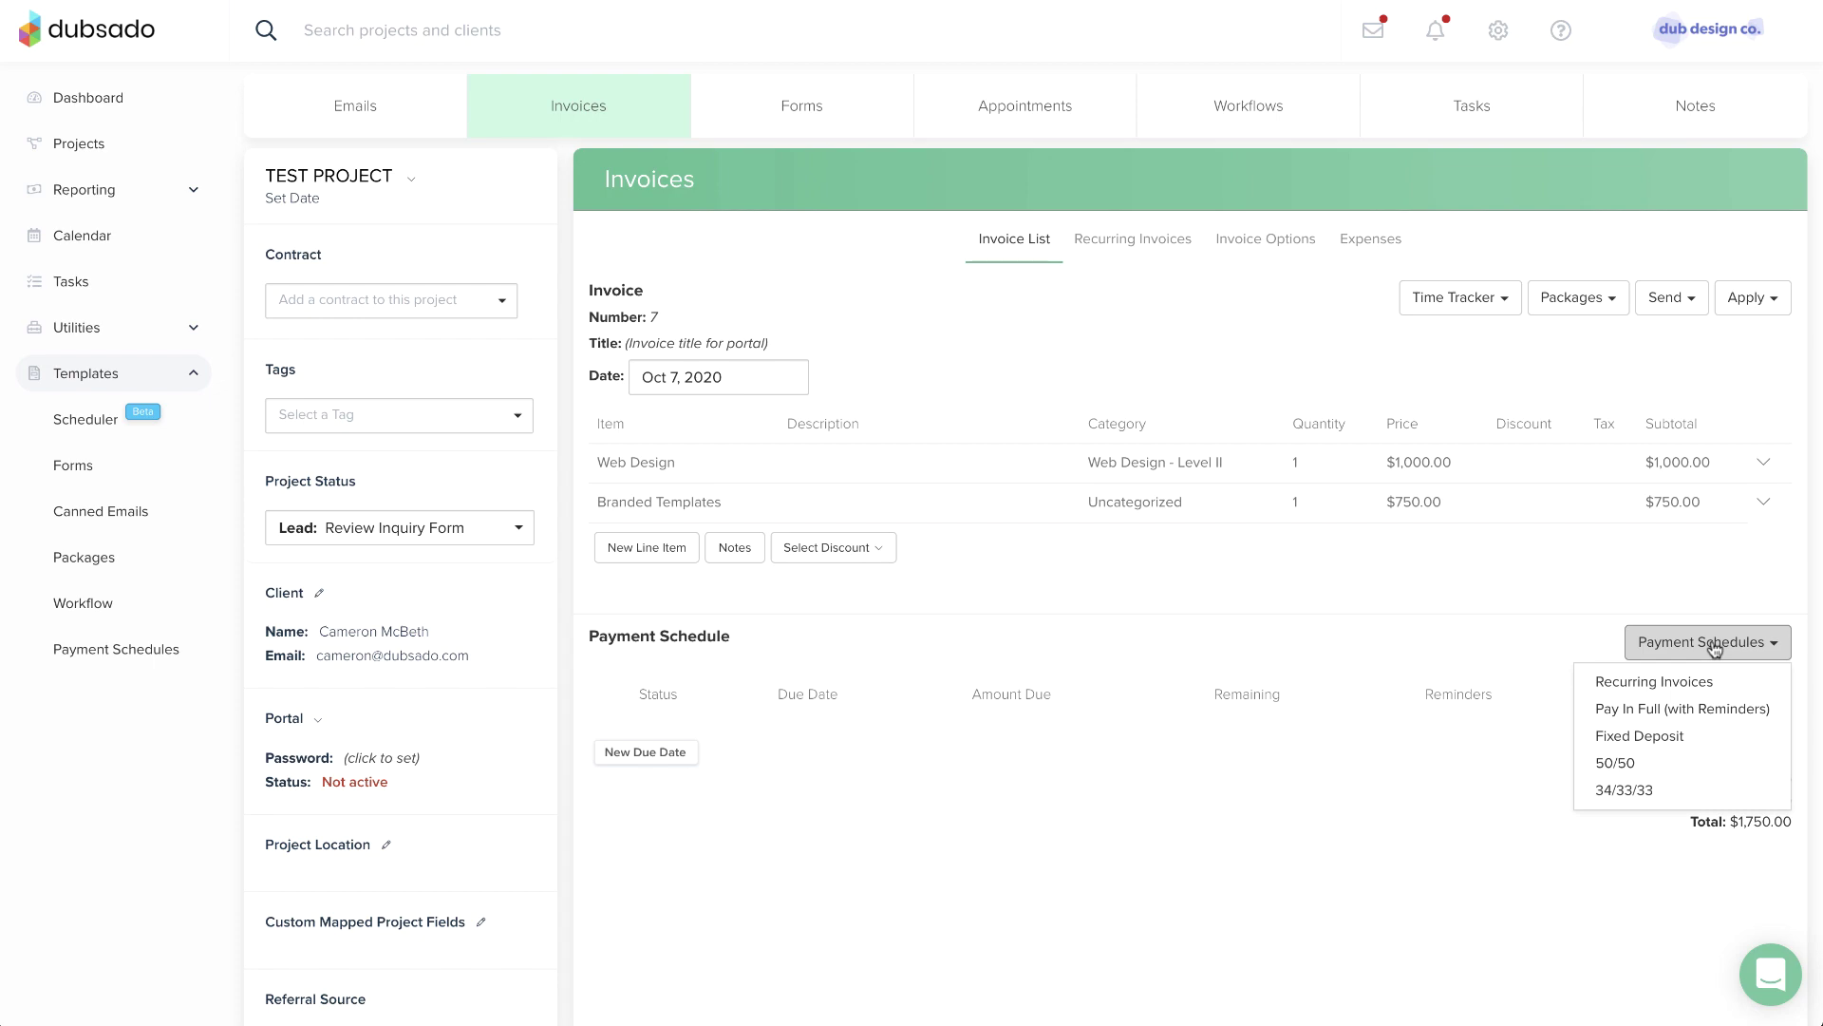
left_click(1706, 760)
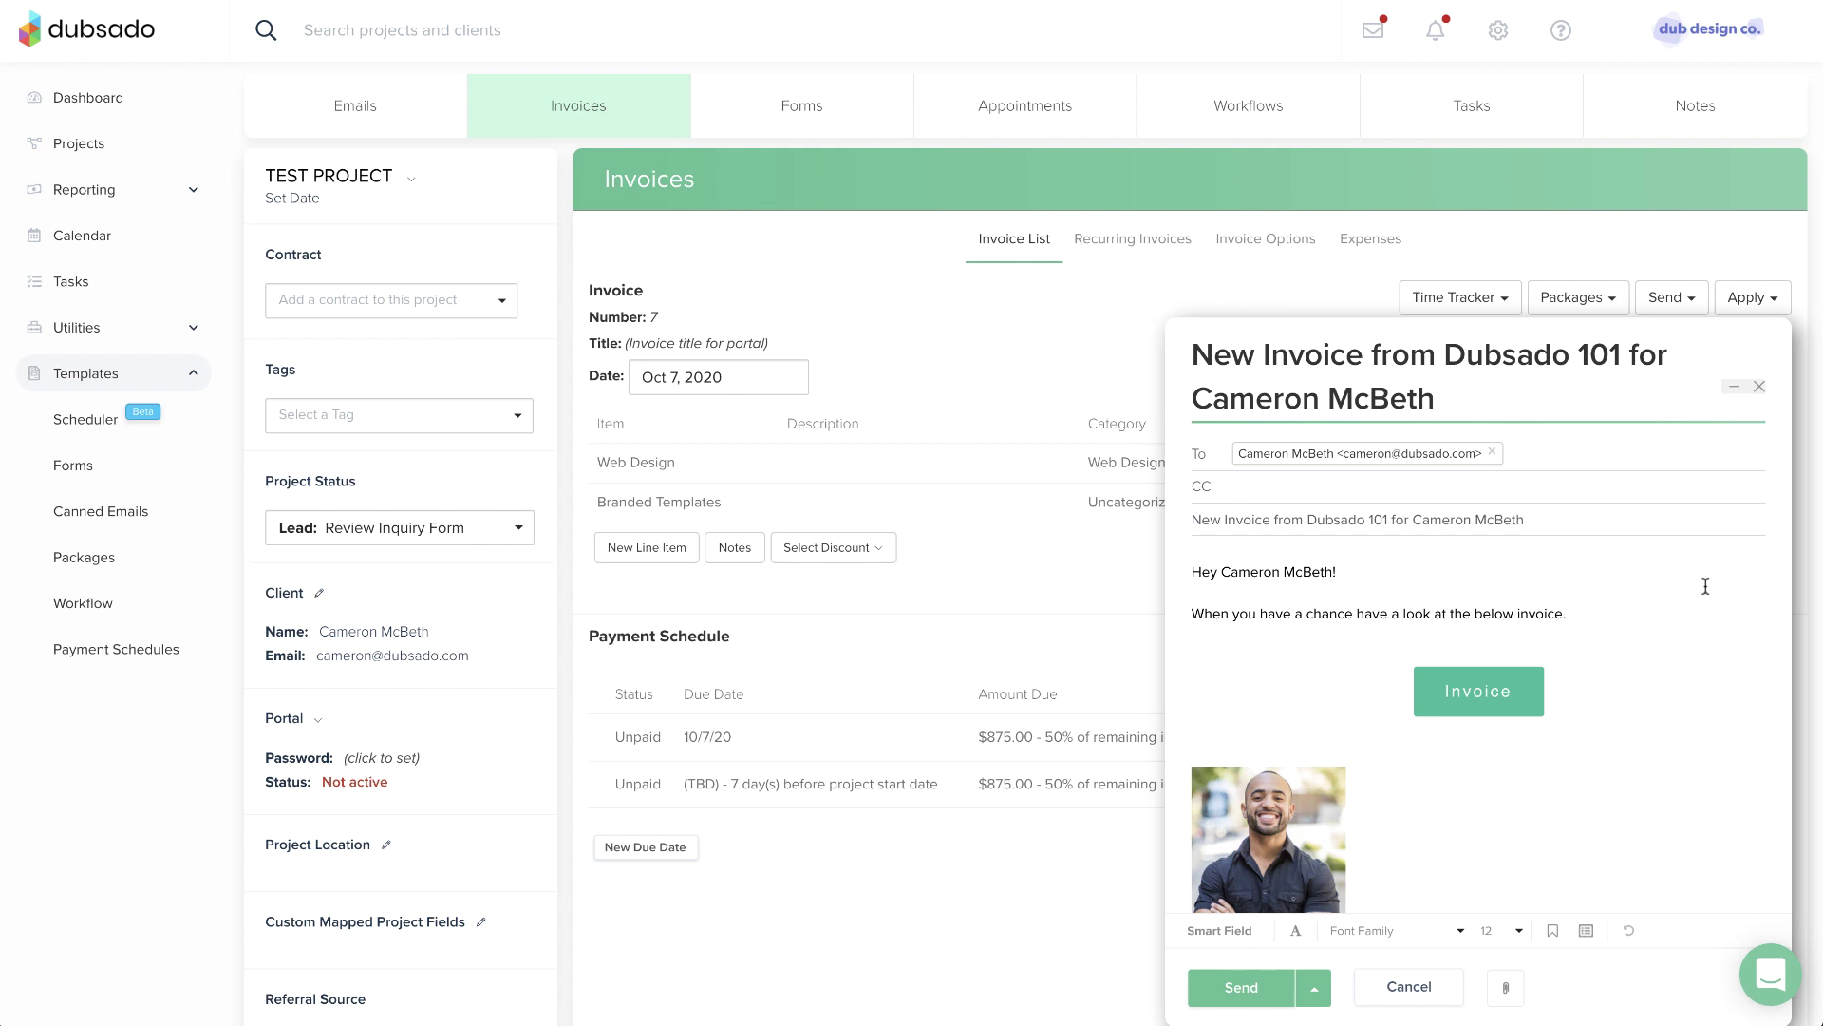
Discard the invoice email draft and open the Send Invoice canned email template
left_click(1759, 386)
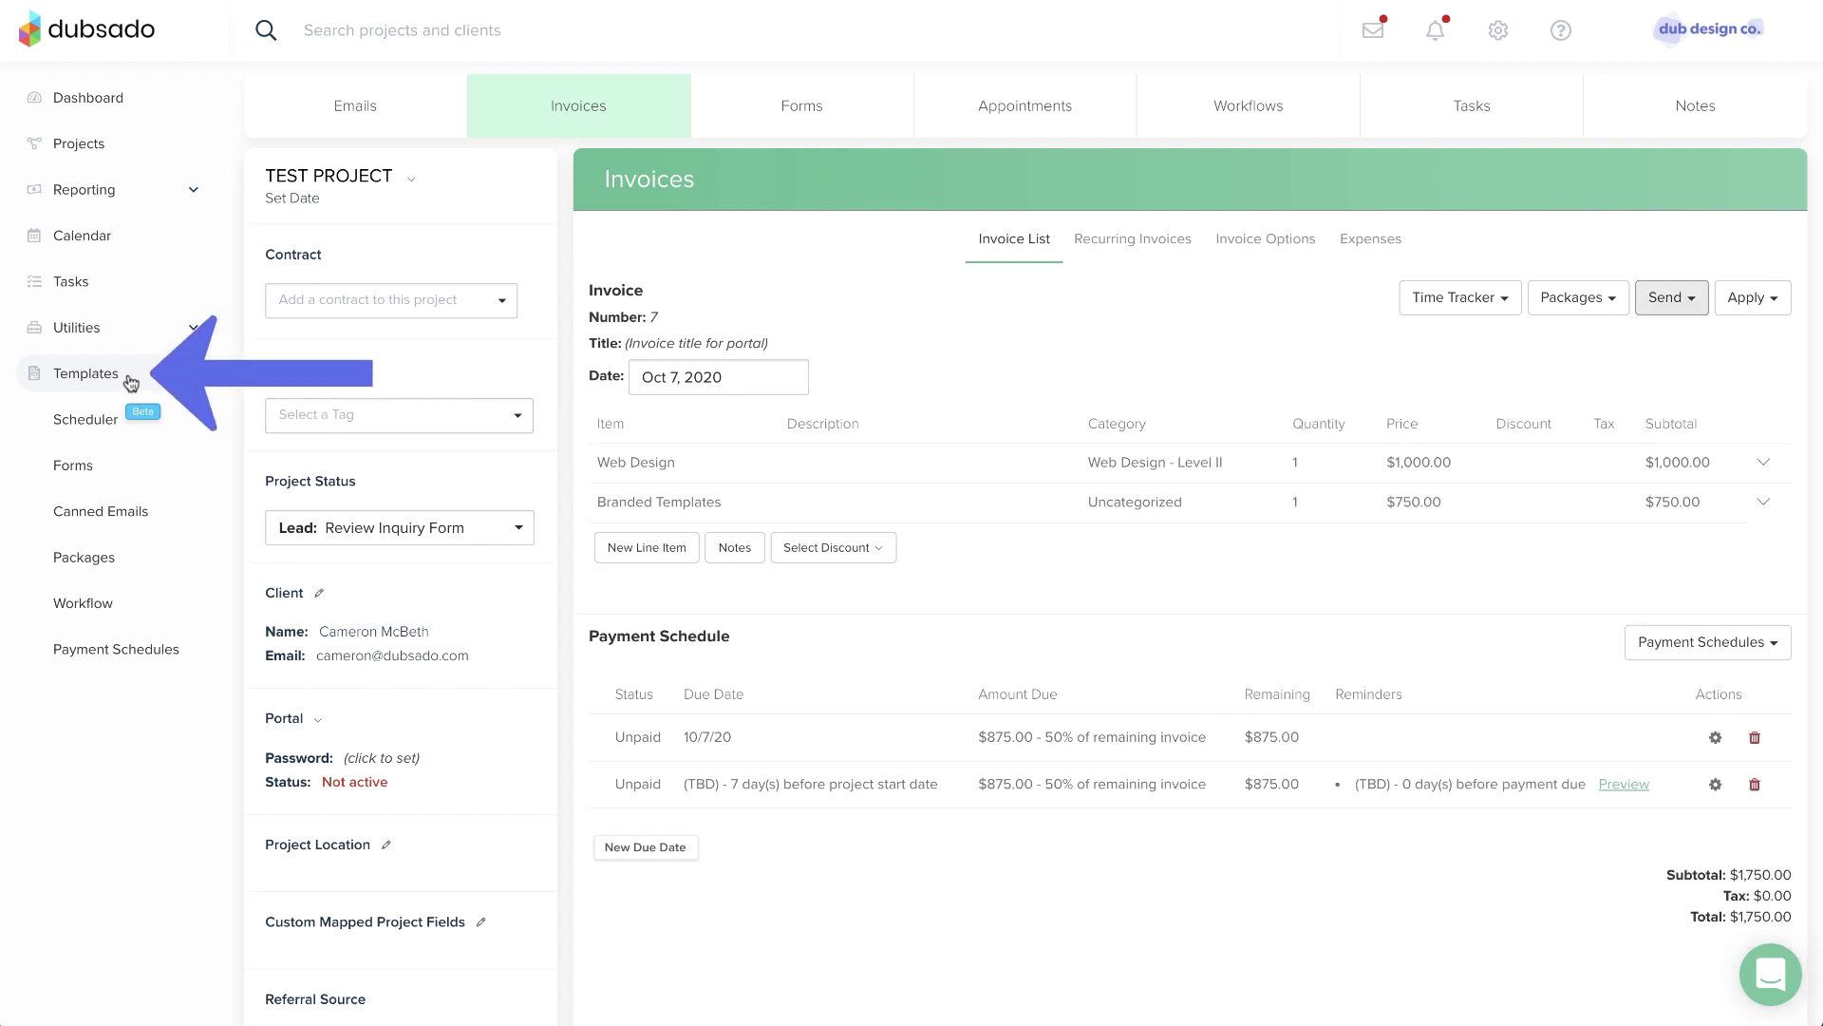
left_click(122, 514)
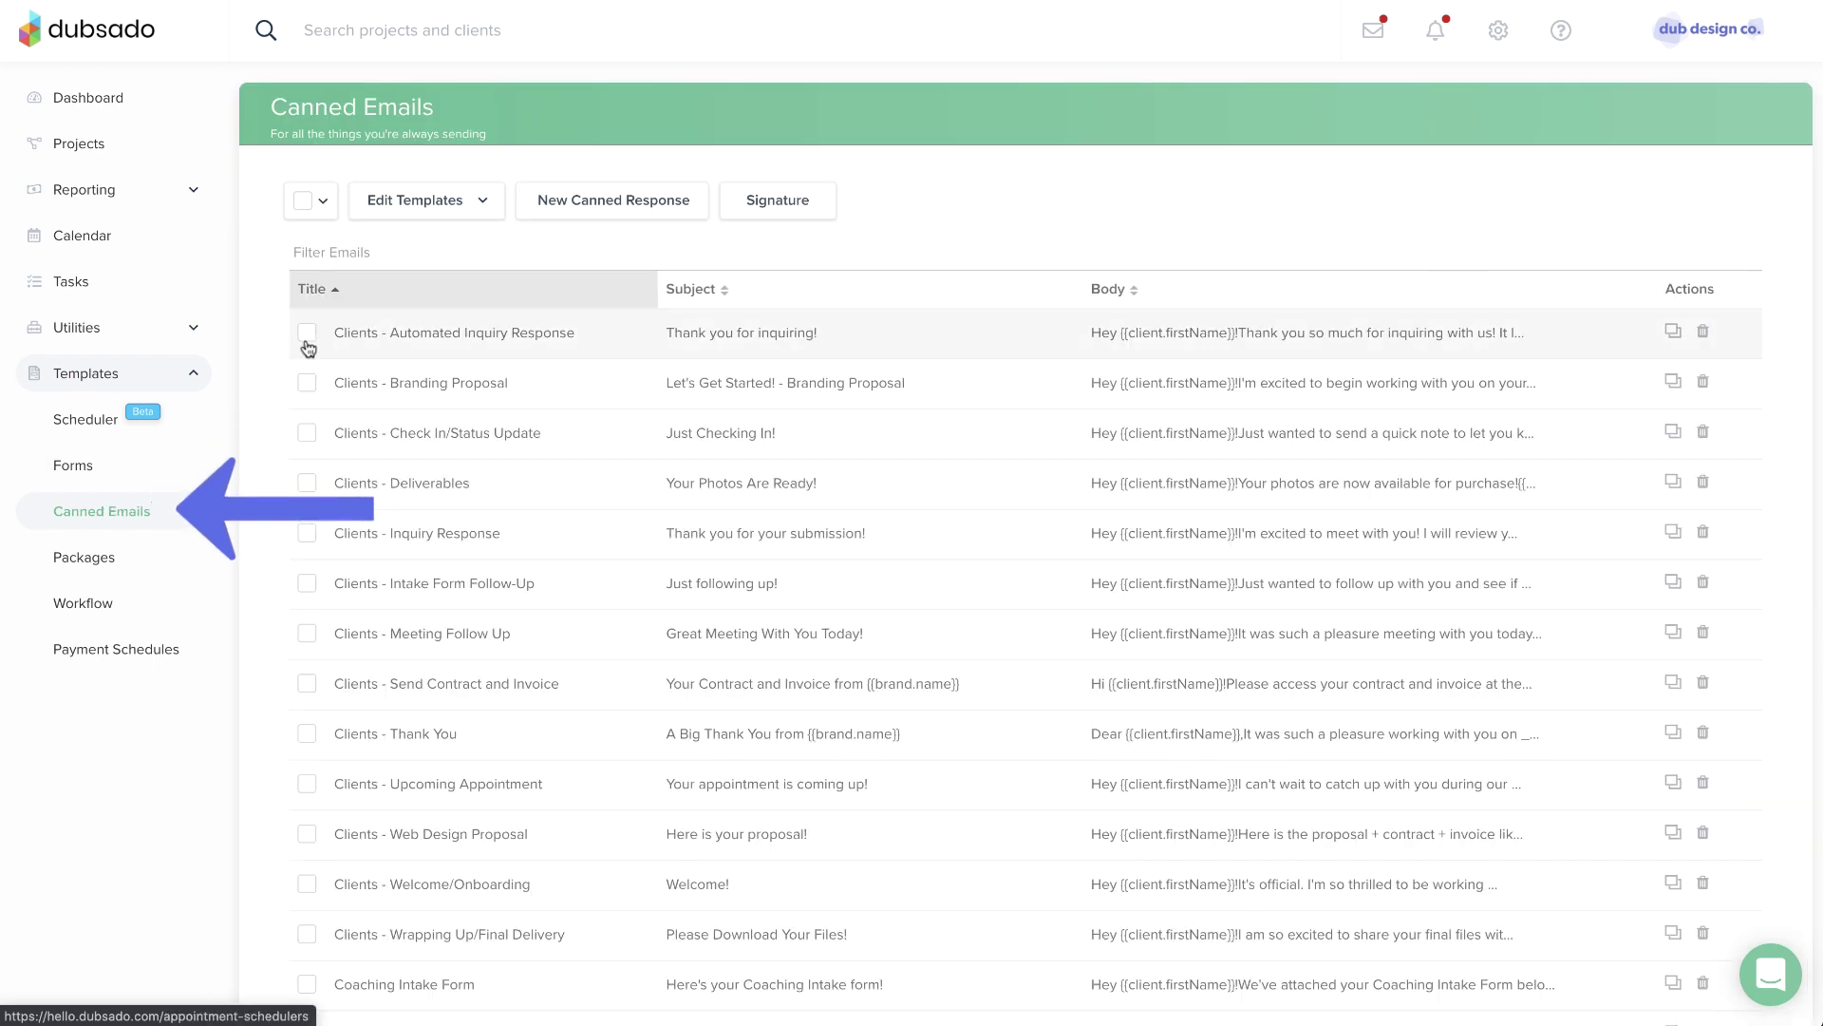
left_click(465, 207)
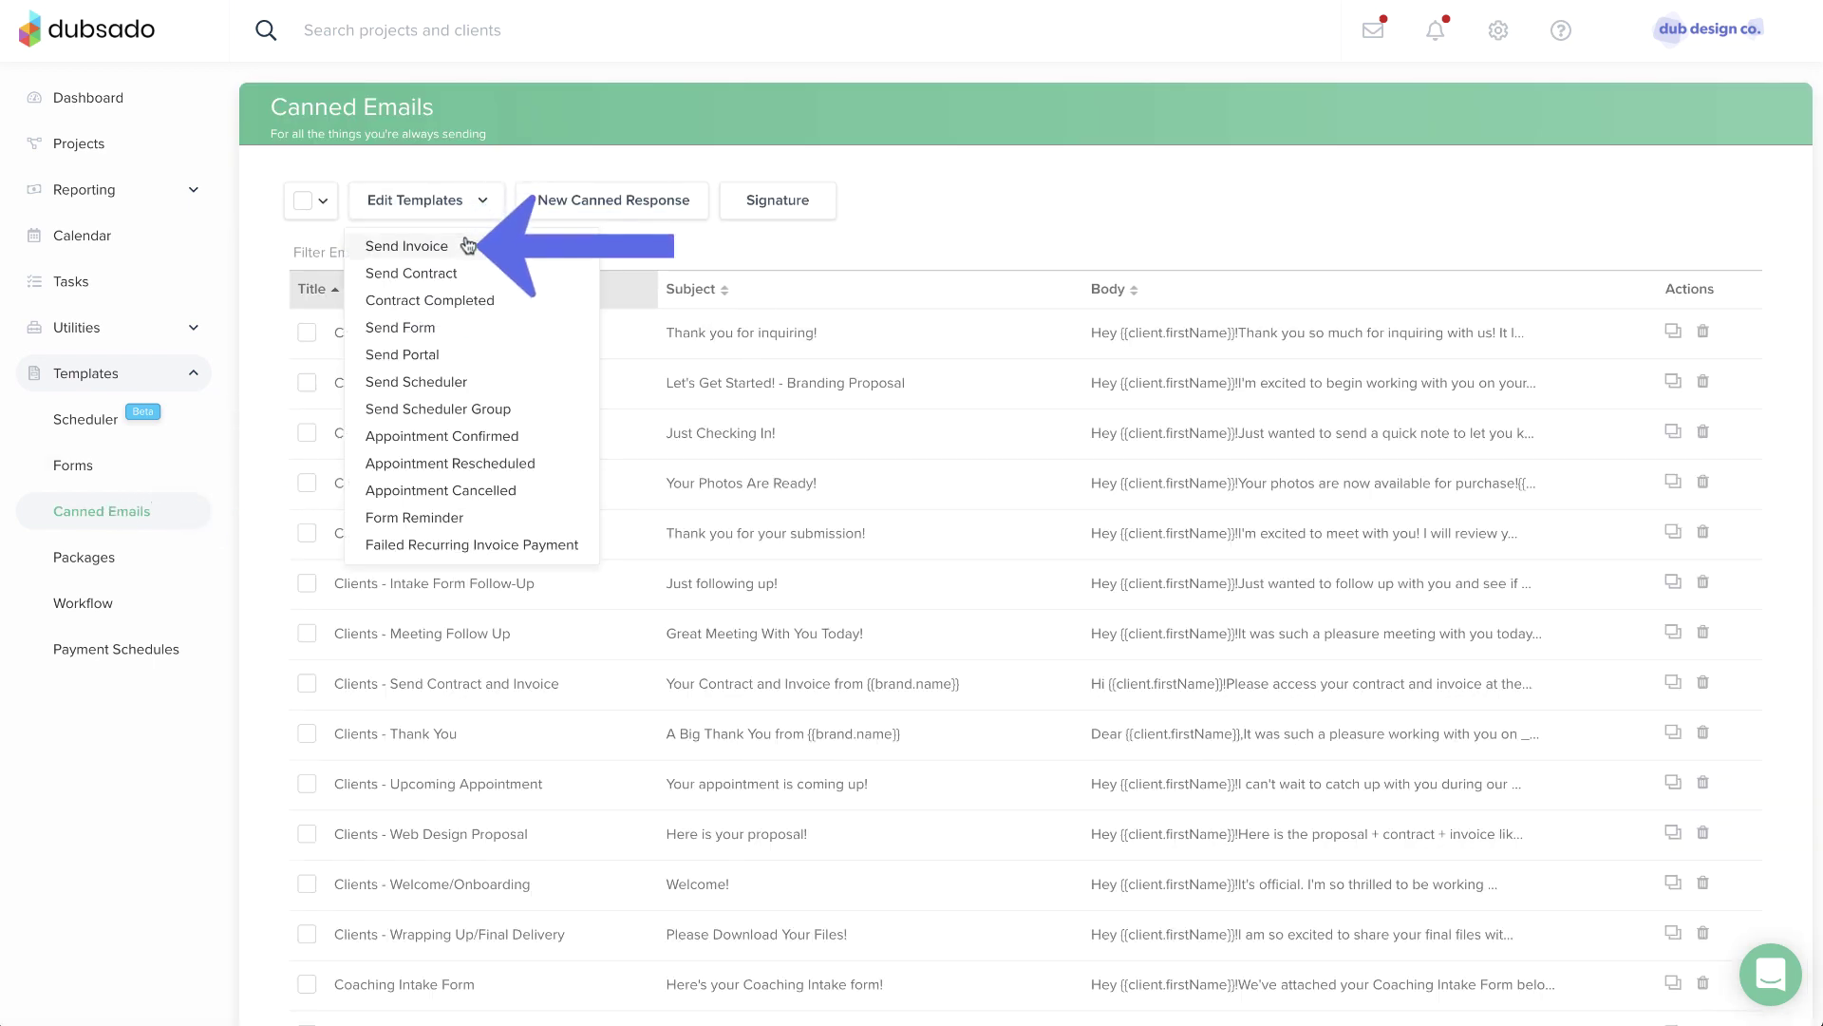
left_click(468, 247)
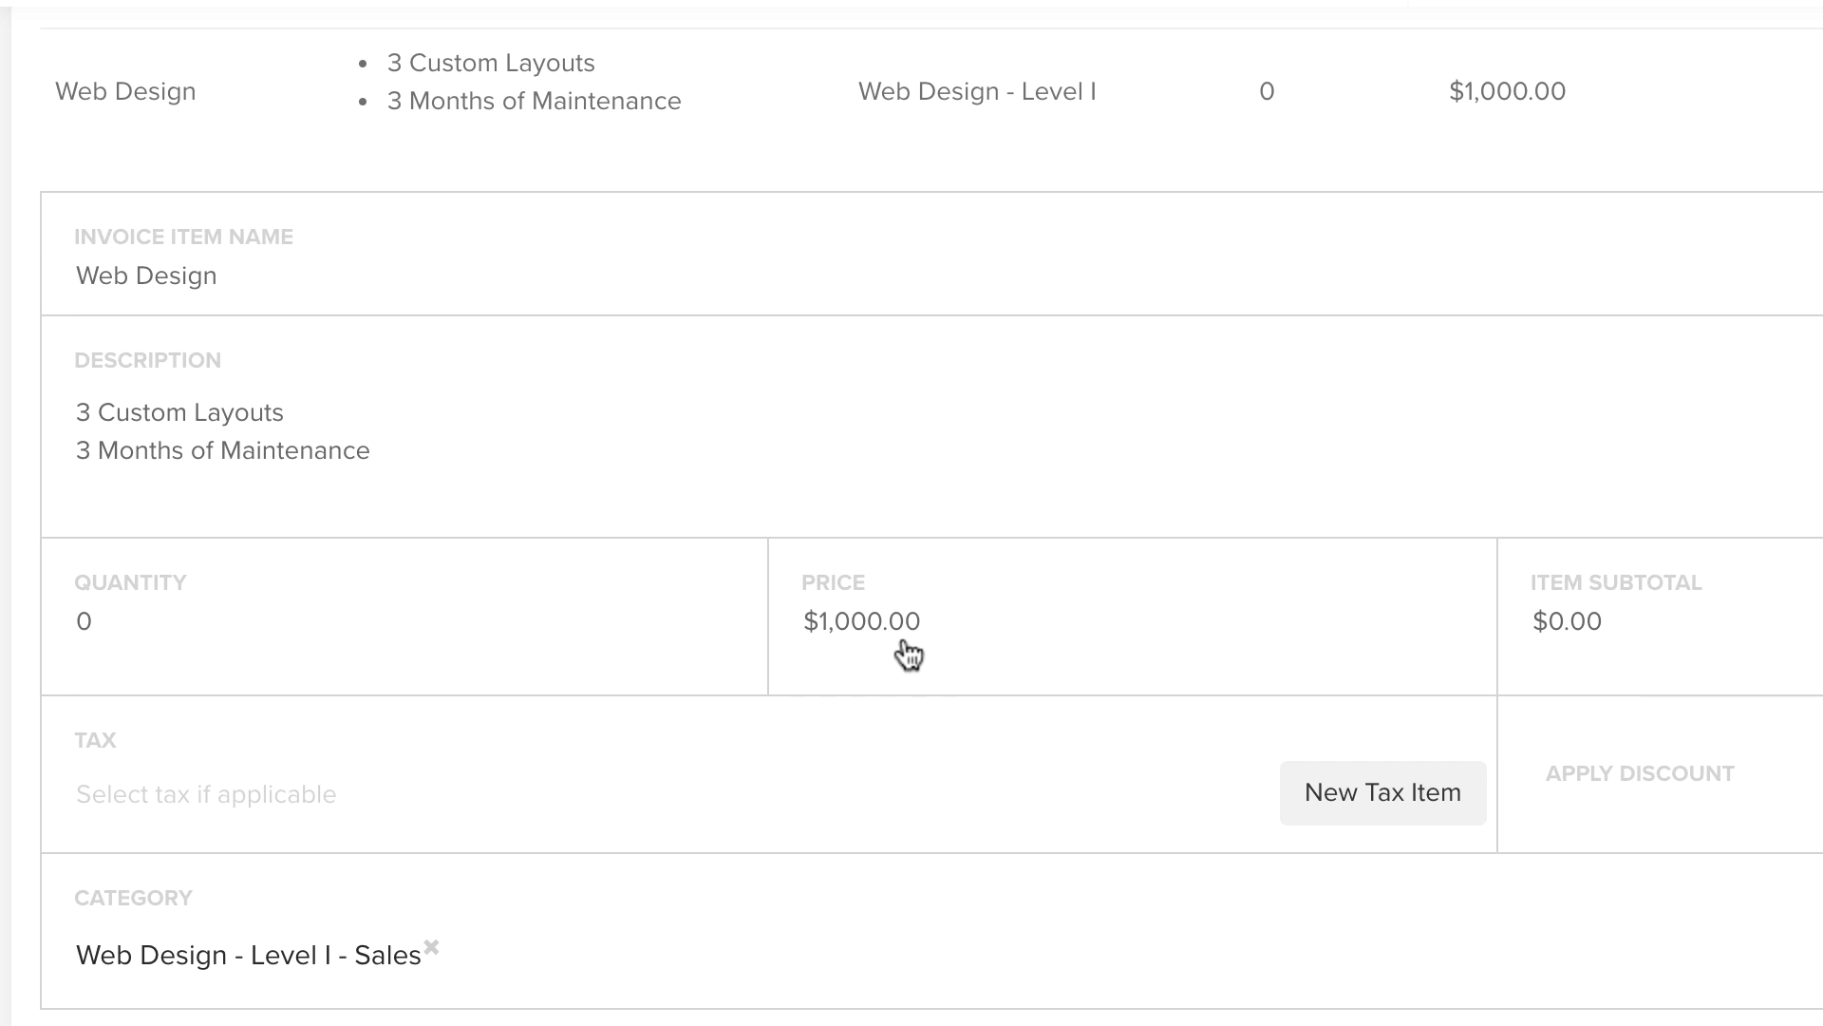
Change the Web Design item's quantity from 0 to 1 and save it, totalling $1,000.00
left_click(91, 631)
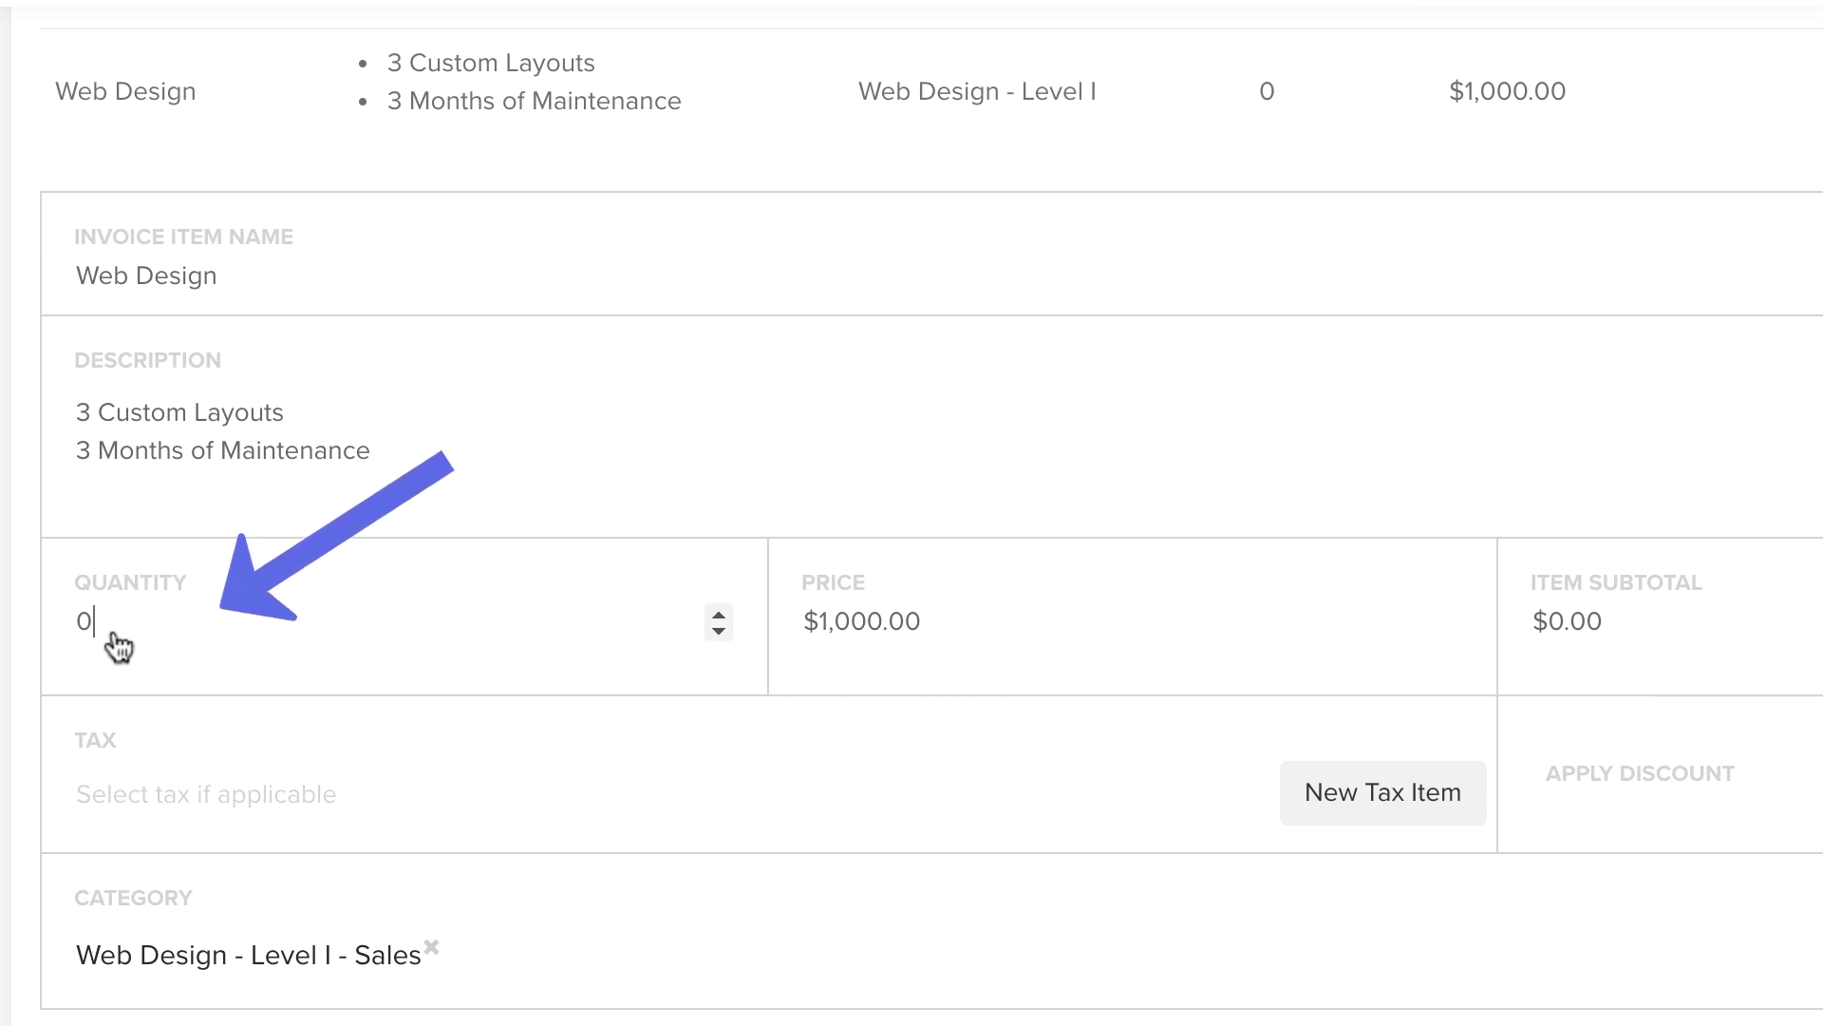
key("BackSpace")
type("1")
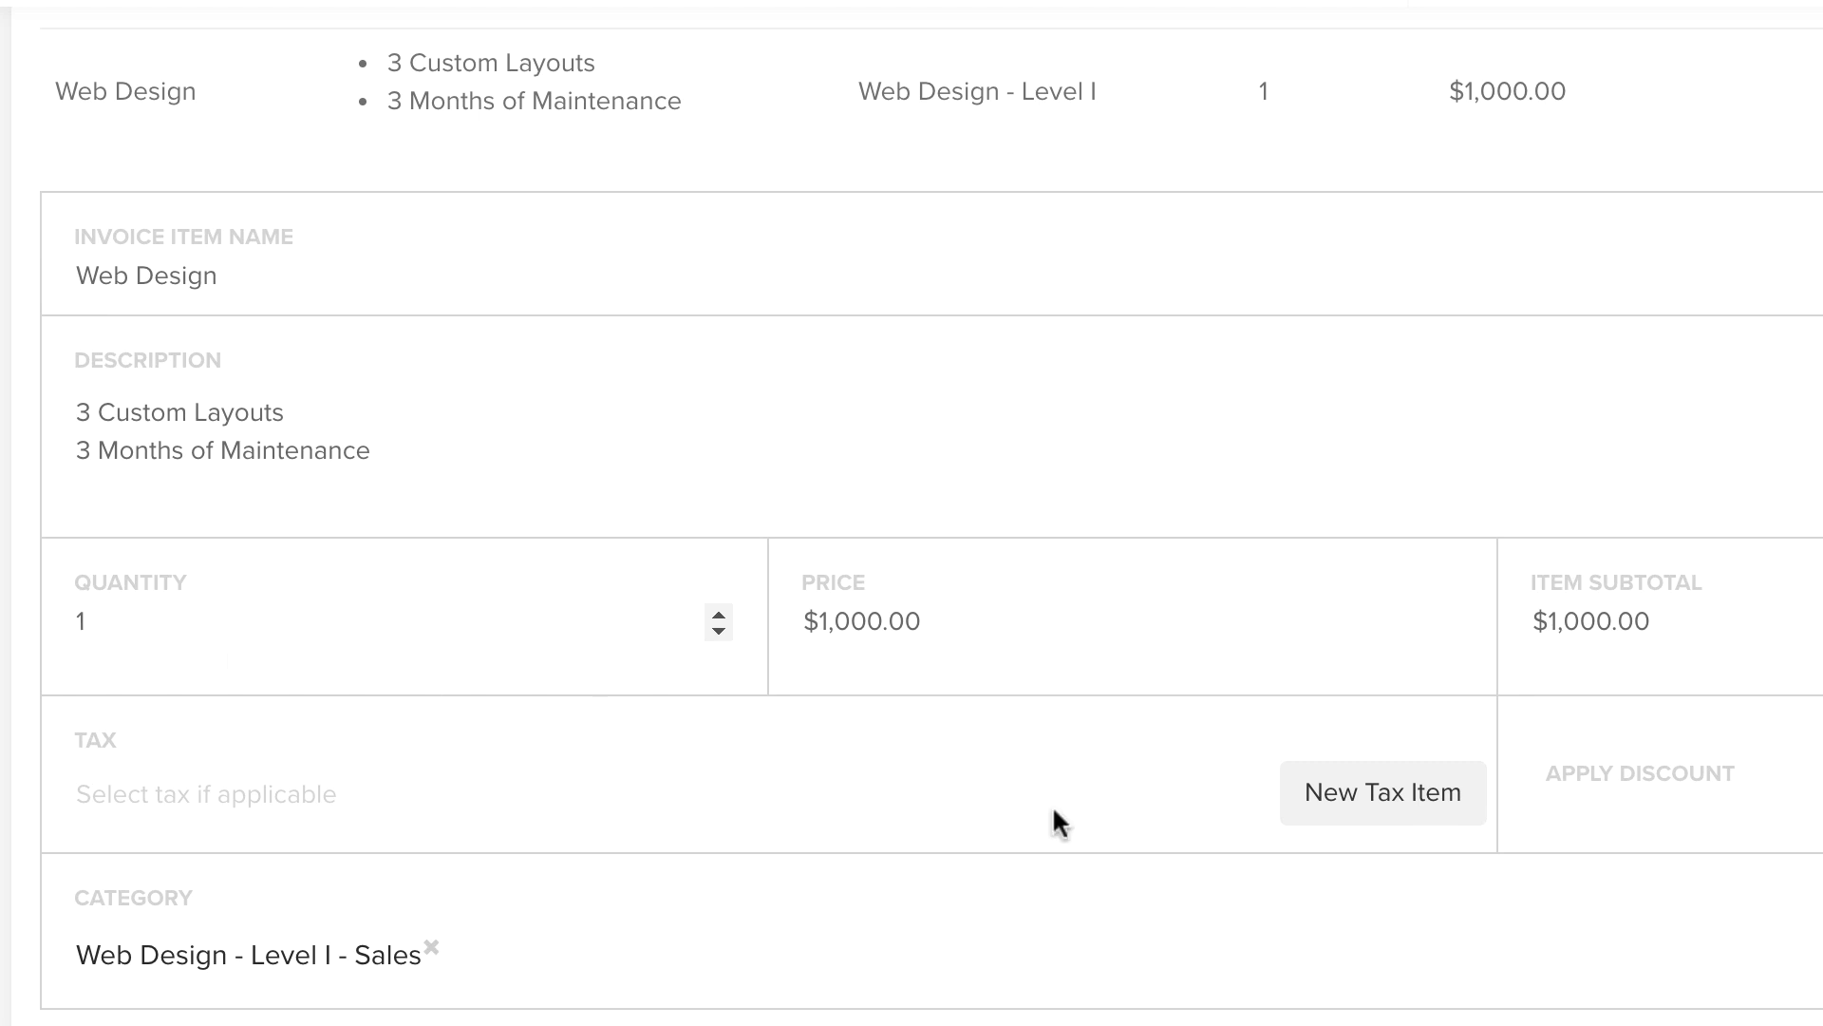
left_click(1709, 990)
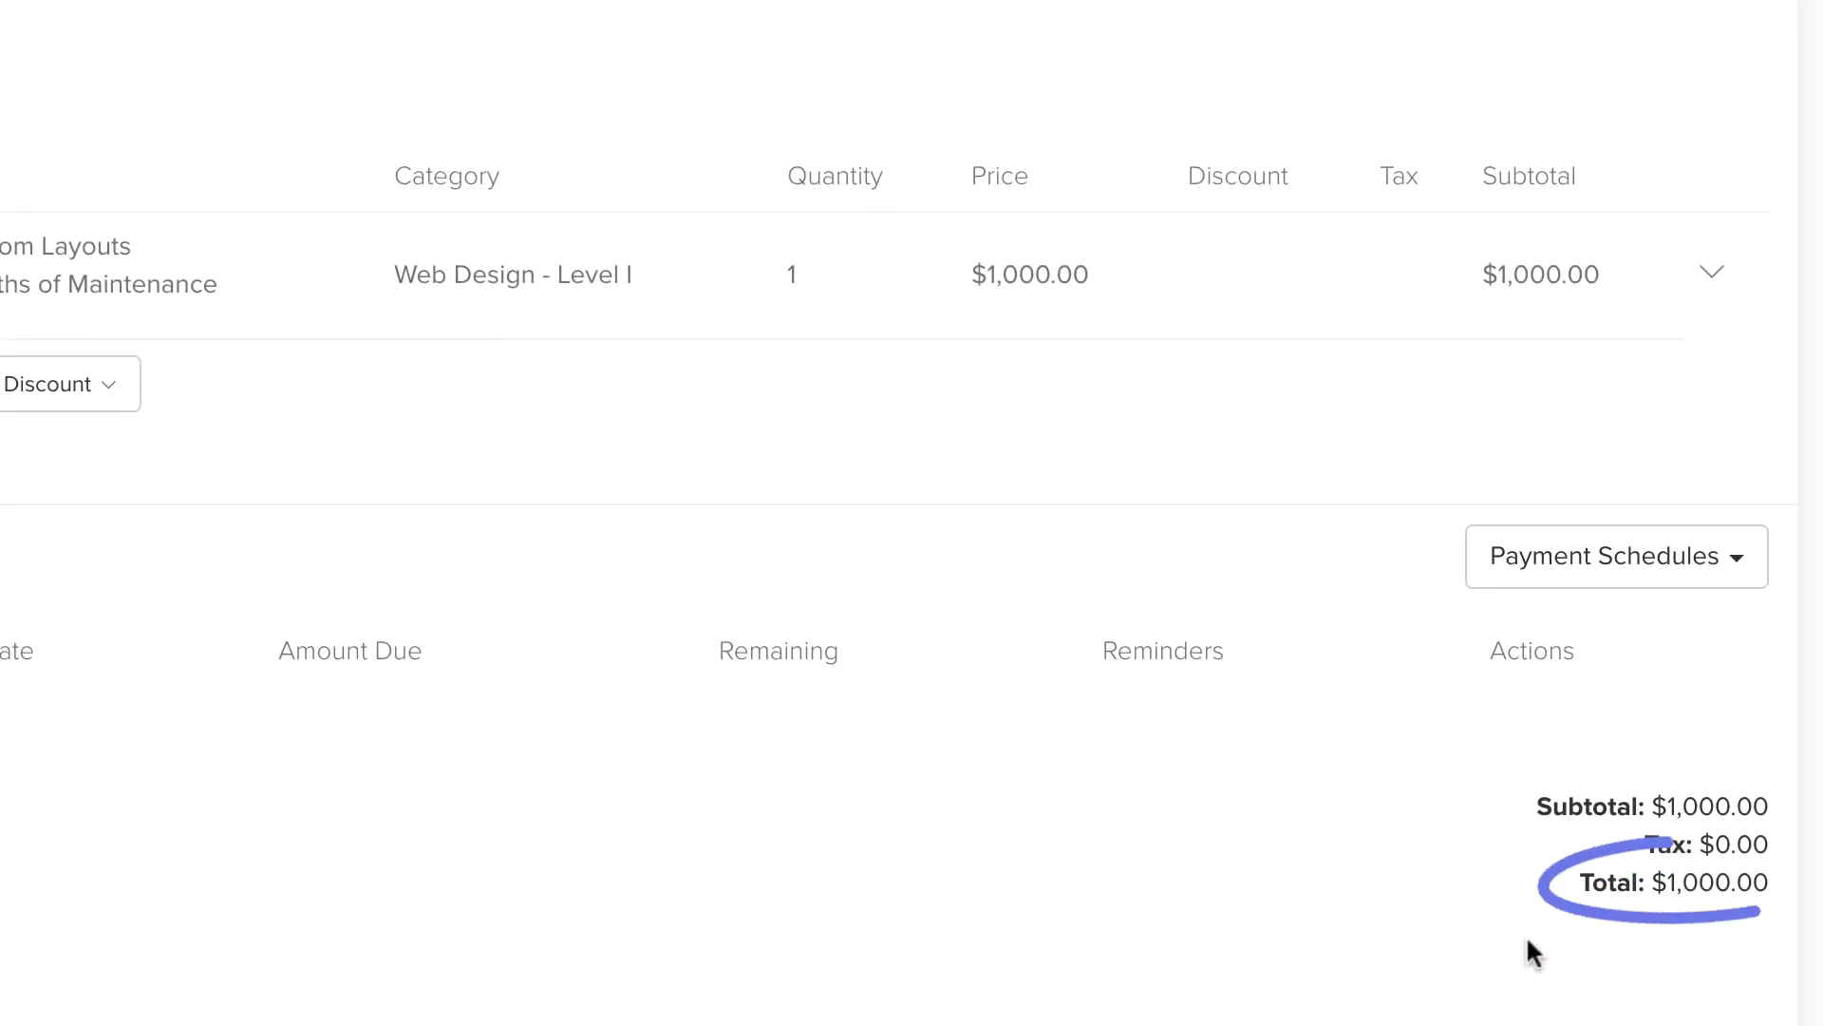